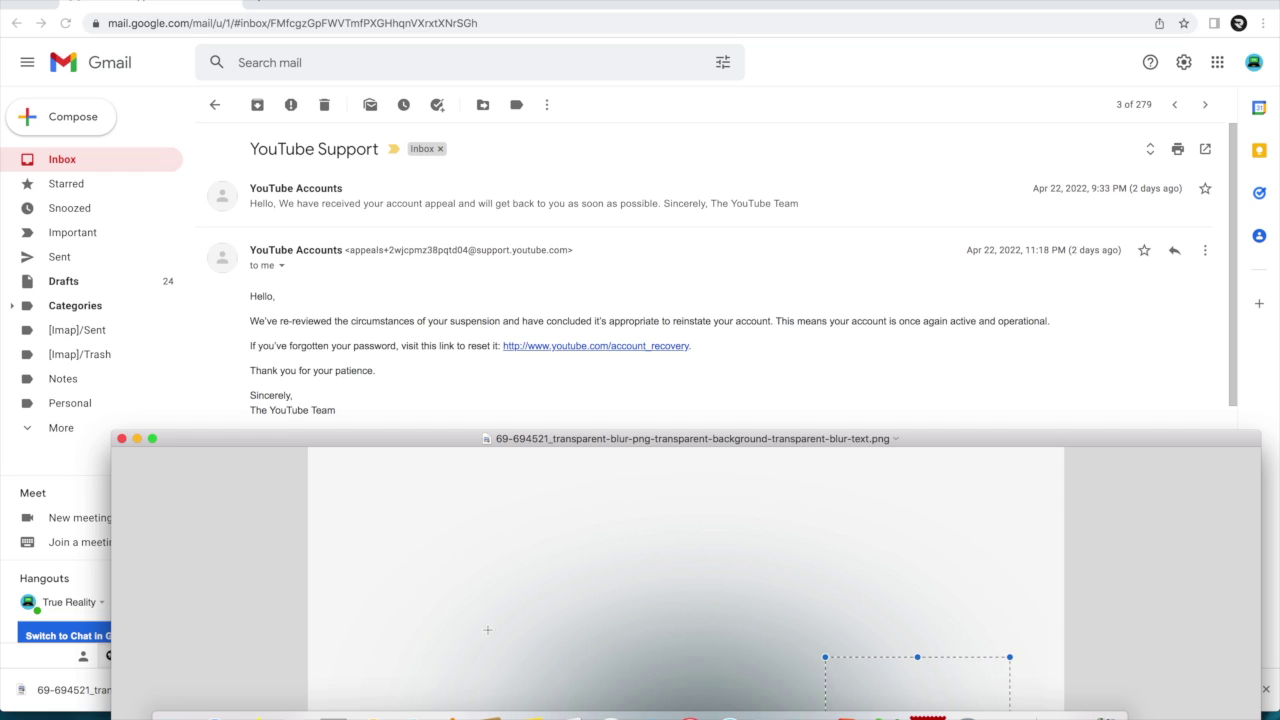
Switch to Firefox with the YouTube Studio dashboard and examine the Channel violations card
{"action": "mouse_move", "coordinate": [292, 712]}
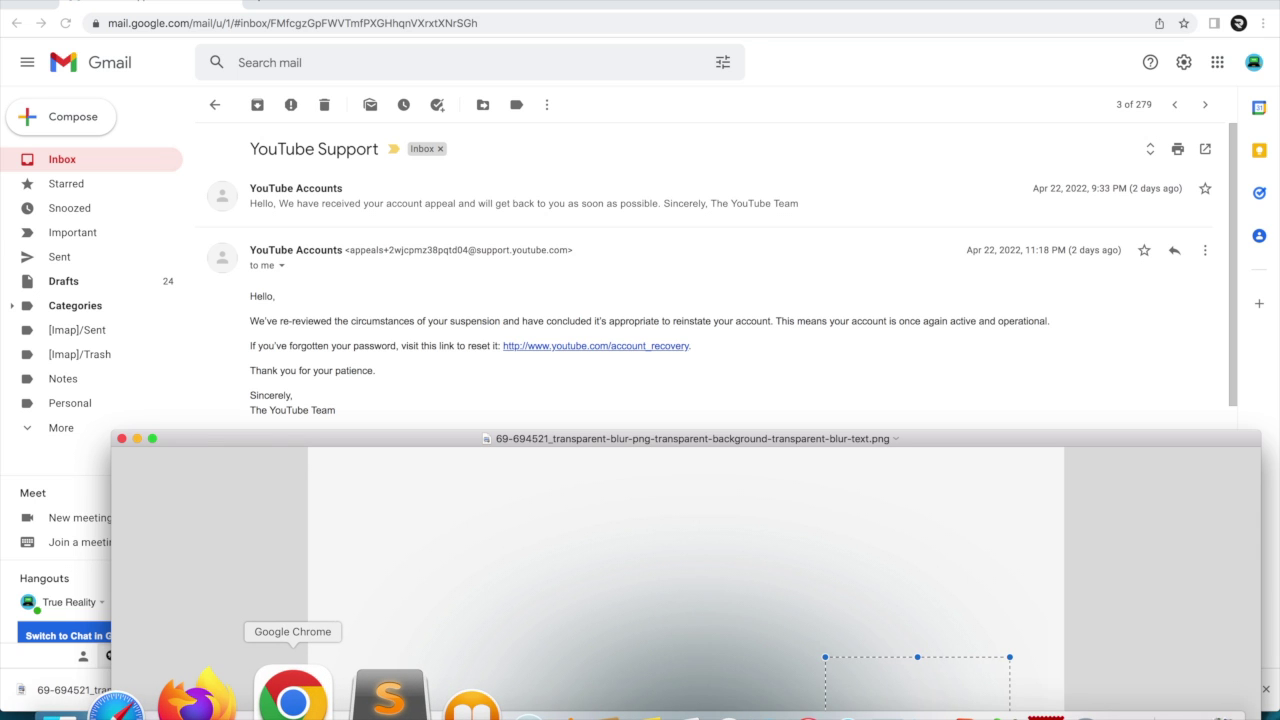
{"action": "left_click", "coordinate": [240, 700]}
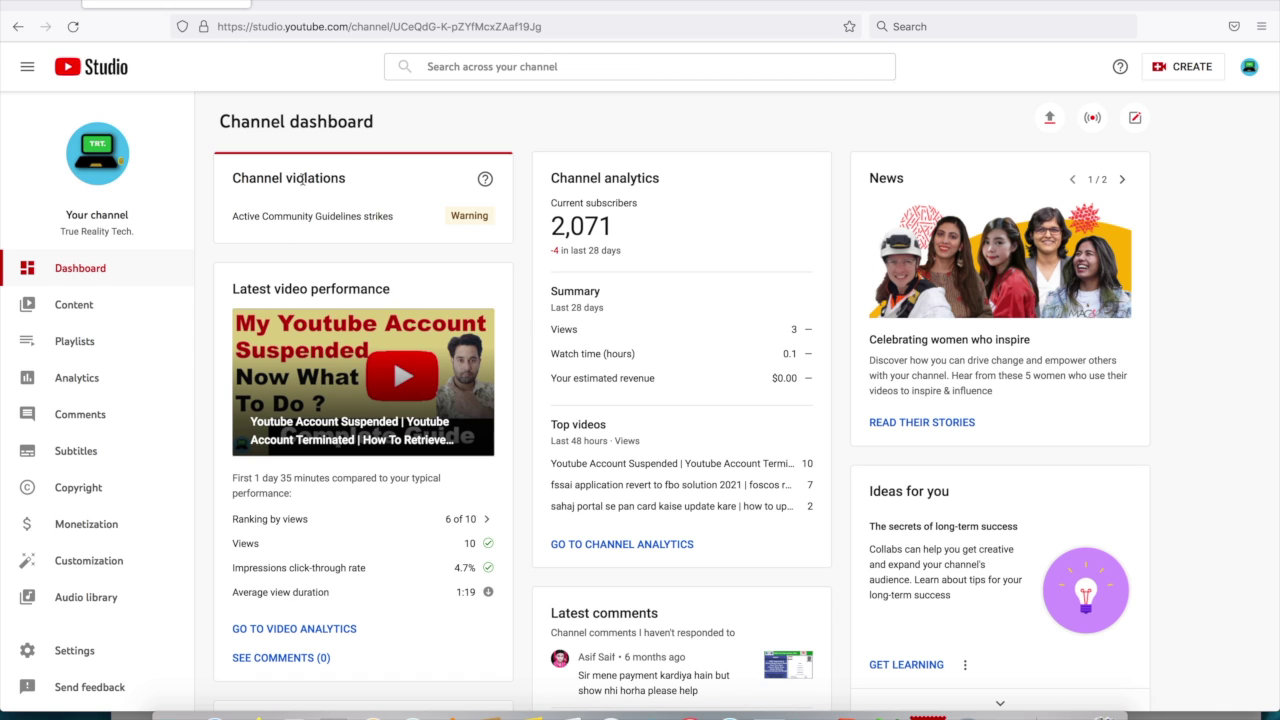
{"action": "left_click_drag", "start_coordinate": [216, 176], "coordinate": [447, 251]}
{"action": "left_click", "coordinate": [447, 251]}
{"action": "left_click_drag", "start_coordinate": [227, 178], "coordinate": [498, 261]}
{"action": "left_click", "coordinate": [493, 260]}
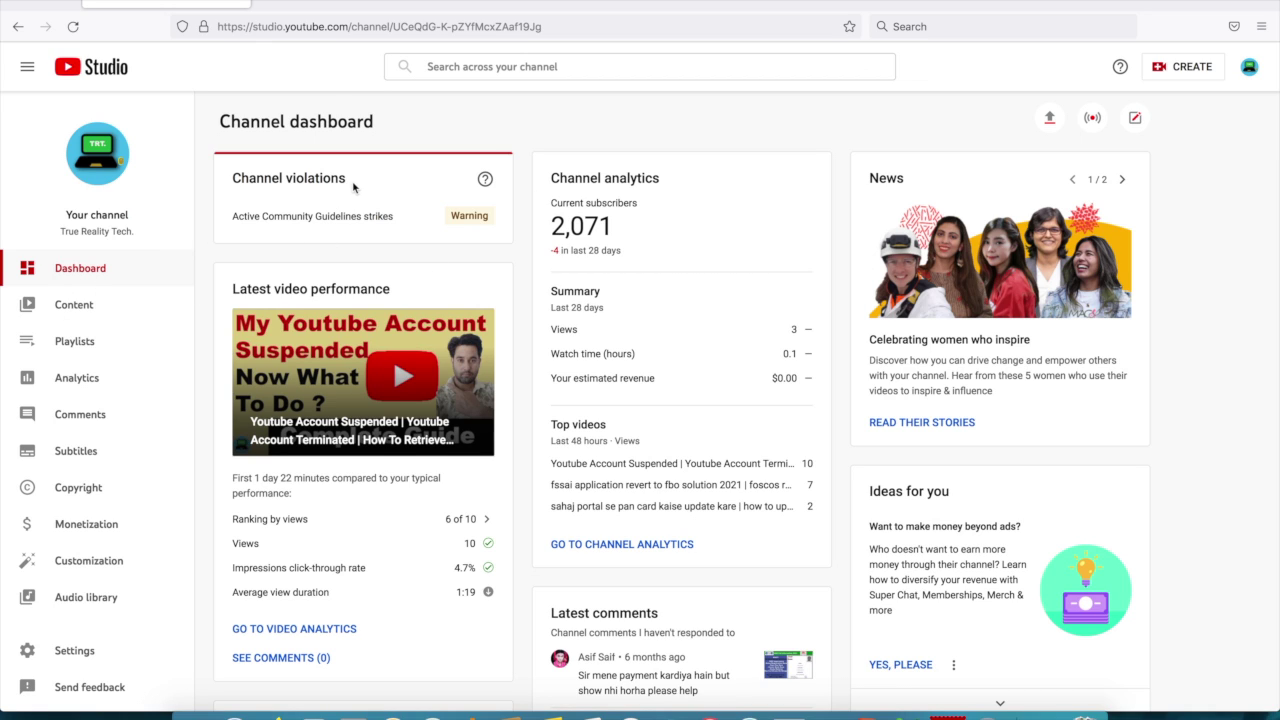
{"action": "left_click_drag", "start_coordinate": [352, 181], "coordinate": [232, 177]}
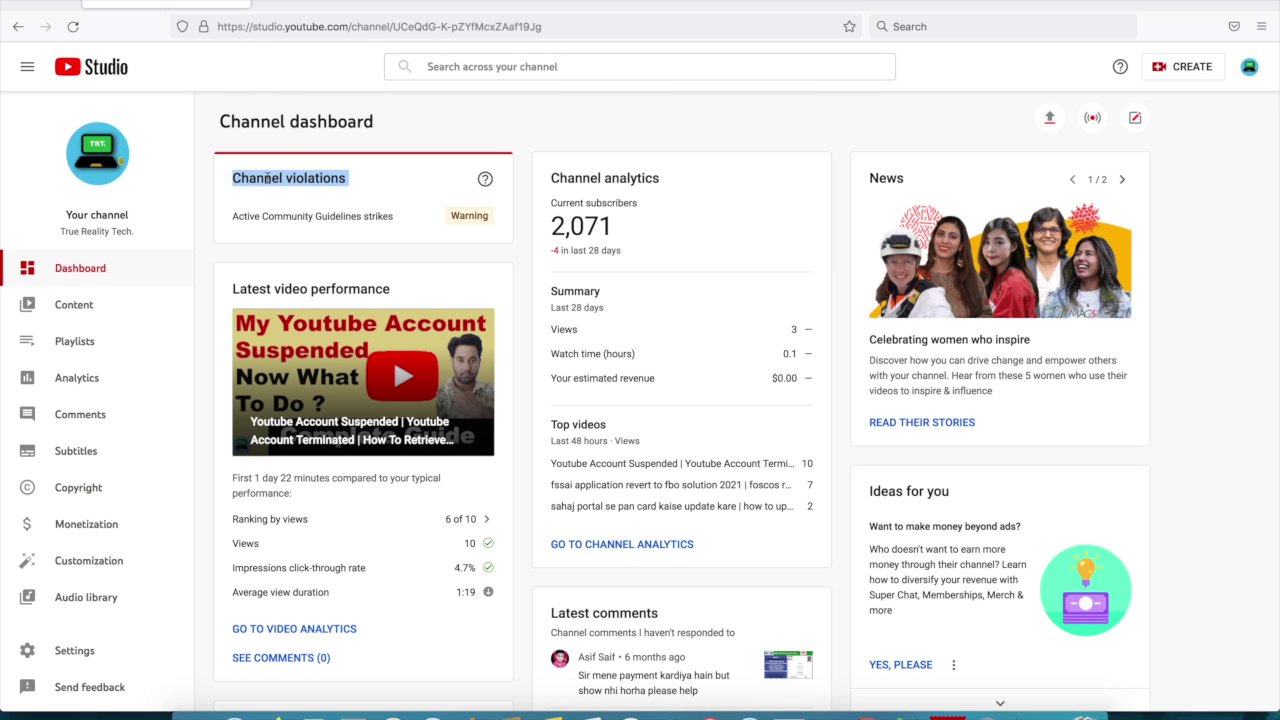
{"action": "left_click", "coordinate": [273, 181]}
{"action": "left_click_drag", "start_coordinate": [354, 181], "coordinate": [233, 178]}
{"action": "left_click", "coordinate": [287, 203]}
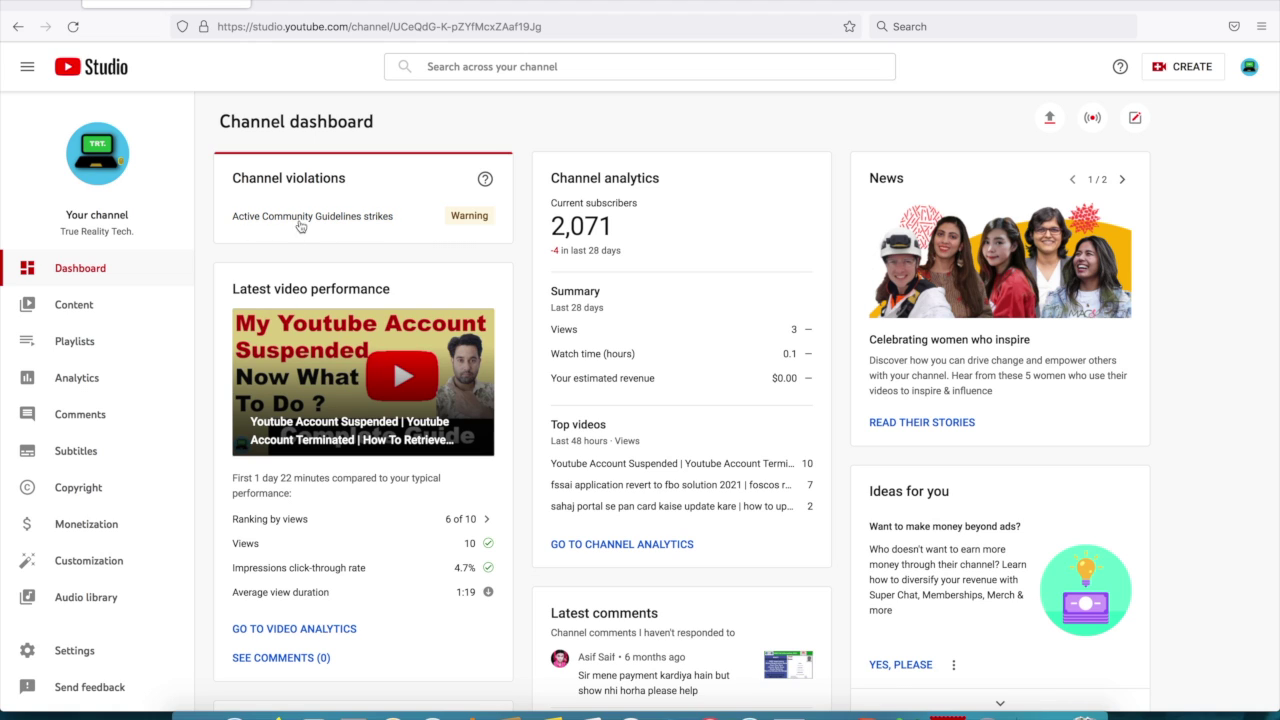
Open the channel's content list and check the visibility details of the video published Sep 25, 2021
{"action": "left_click", "coordinate": [90, 316]}
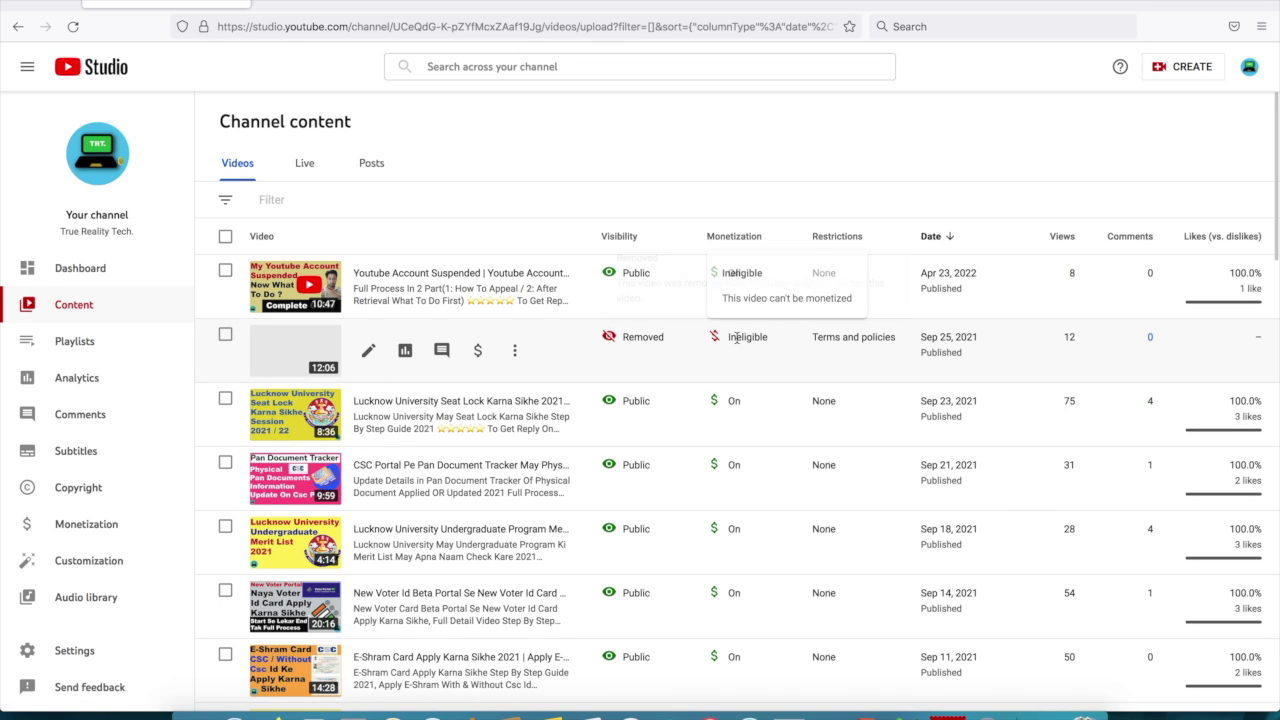
{"action": "mouse_move", "coordinate": [625, 345]}
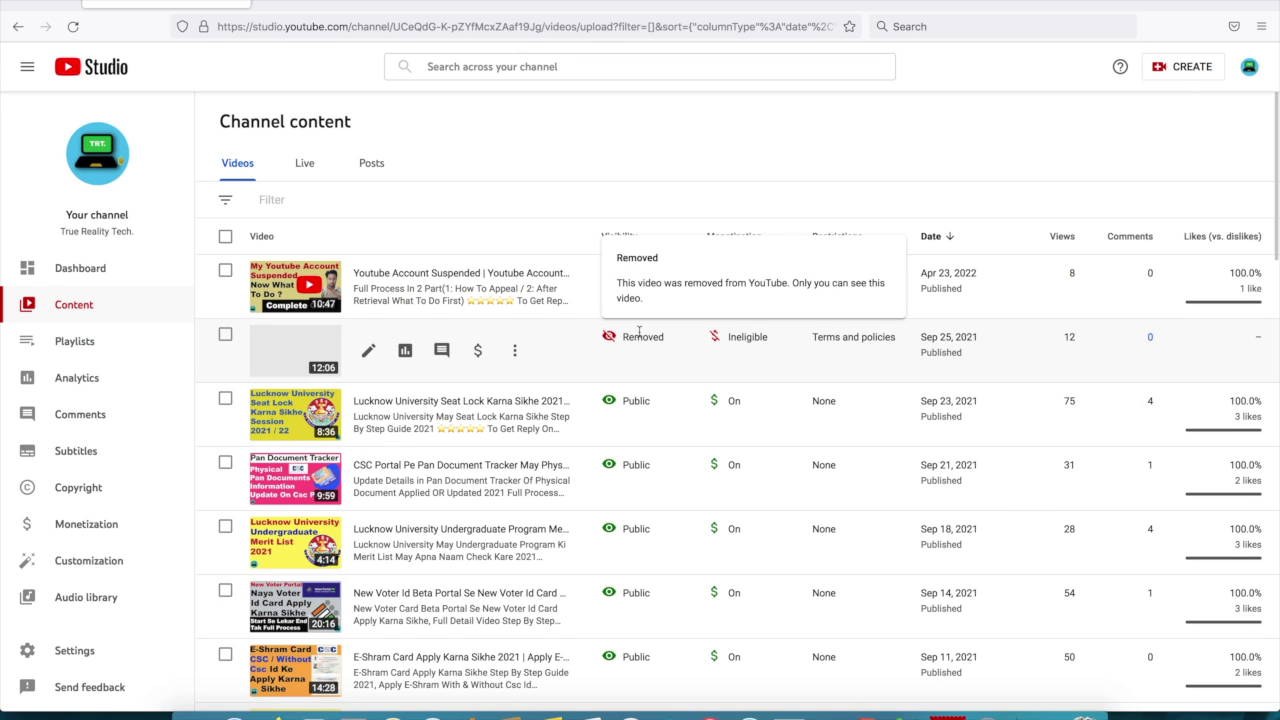
Return to the dashboard, view the Community Guidelines strike details behind the warning, and close them
{"action": "left_click", "coordinate": [103, 270]}
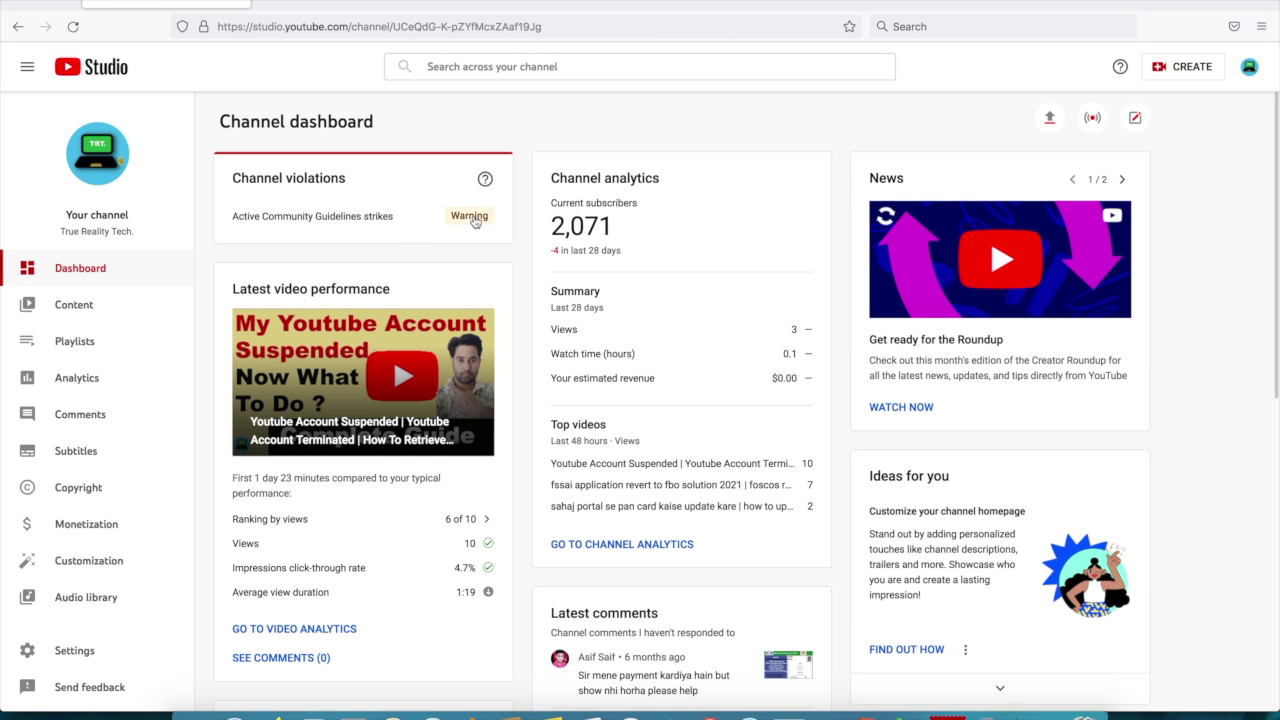
{"action": "left_click", "coordinate": [470, 220]}
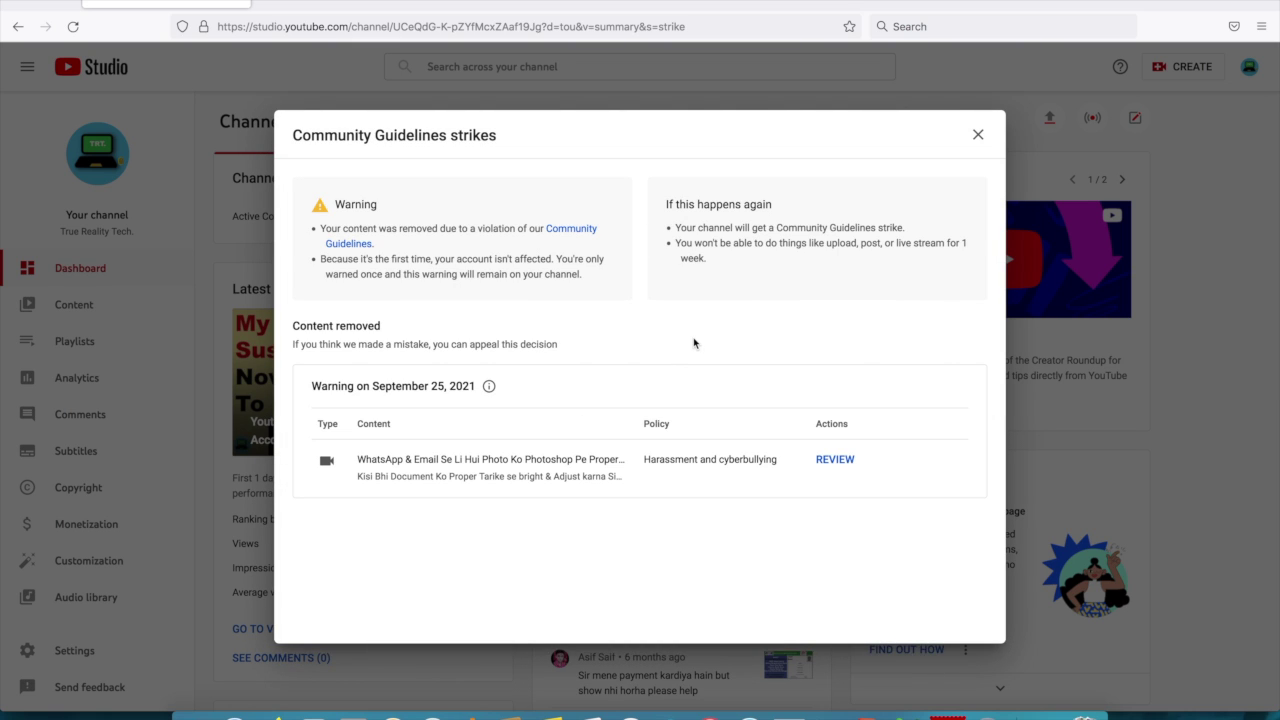
{"action": "left_click", "coordinate": [978, 135]}
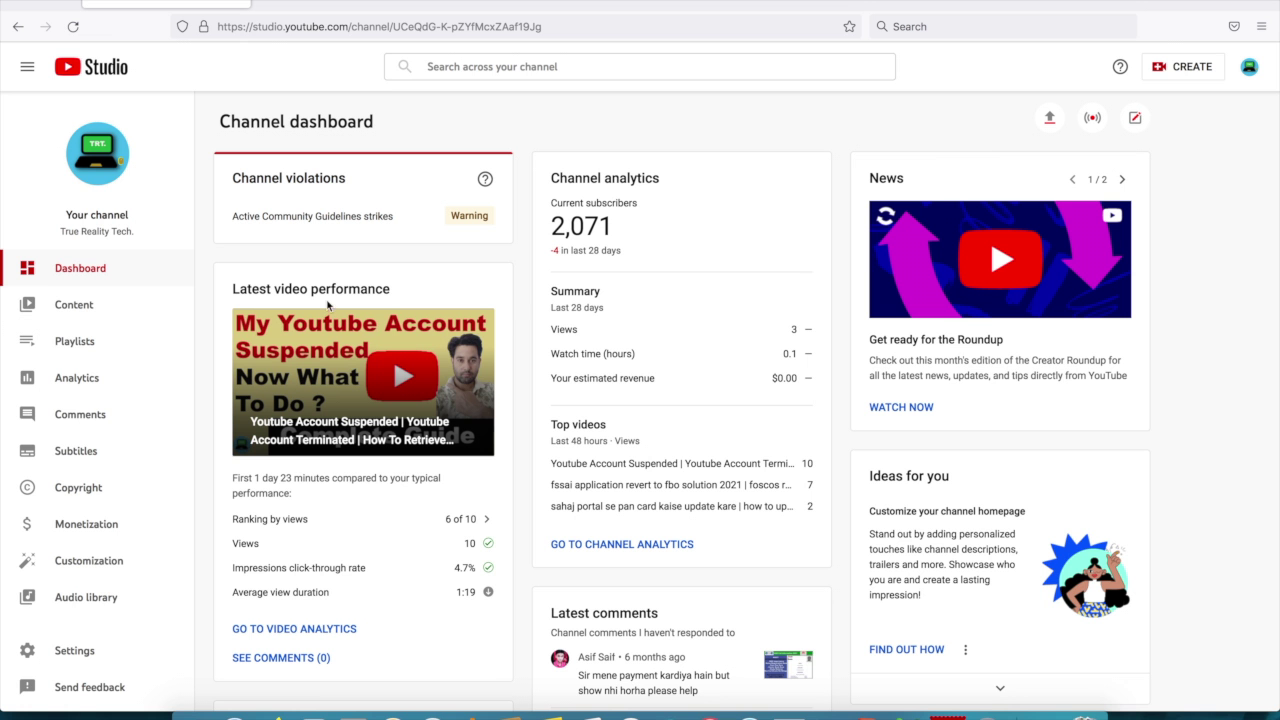
Go back to the channel content list and inspect the removed video's row
{"action": "left_click", "coordinate": [91, 309]}
{"action": "mouse_move", "coordinate": [534, 356]}
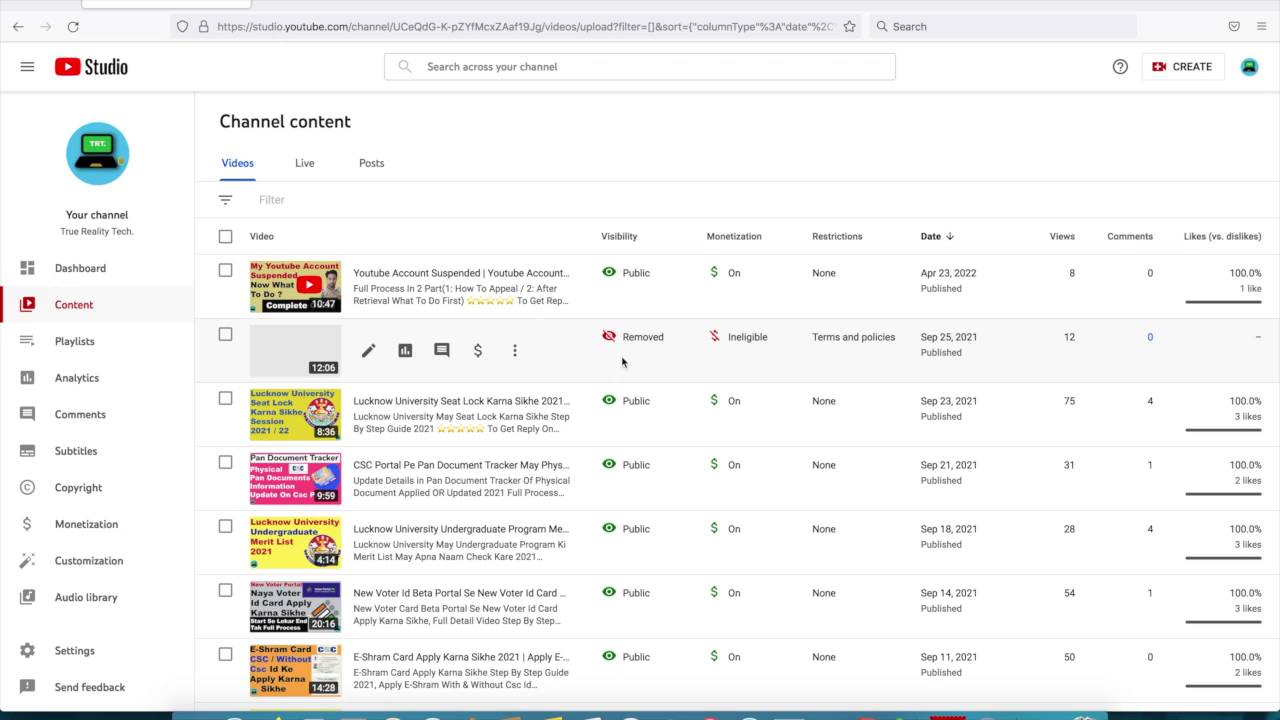
{"action": "mouse_move", "coordinate": [620, 363]}
Reopen the Community Guidelines warning from the dashboard and read its terms and the consequences of a repeat violation
{"action": "left_click", "coordinate": [78, 277]}
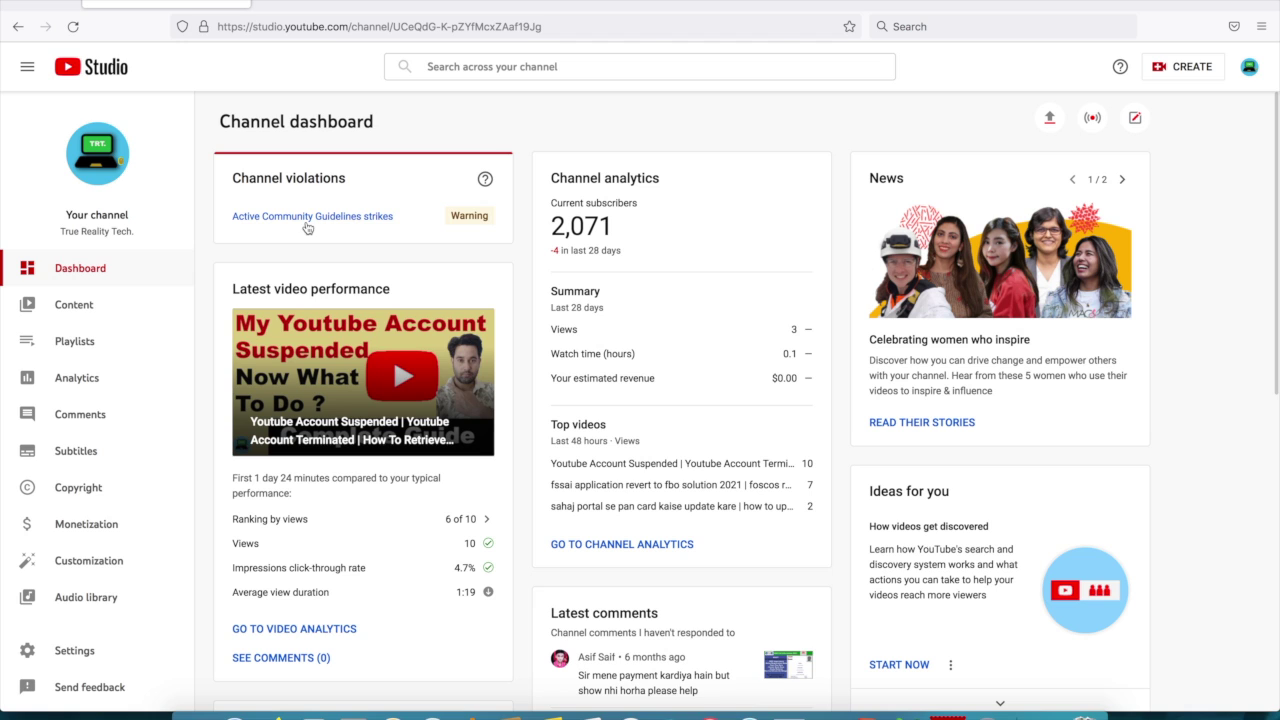
{"action": "left_click", "coordinate": [466, 217]}
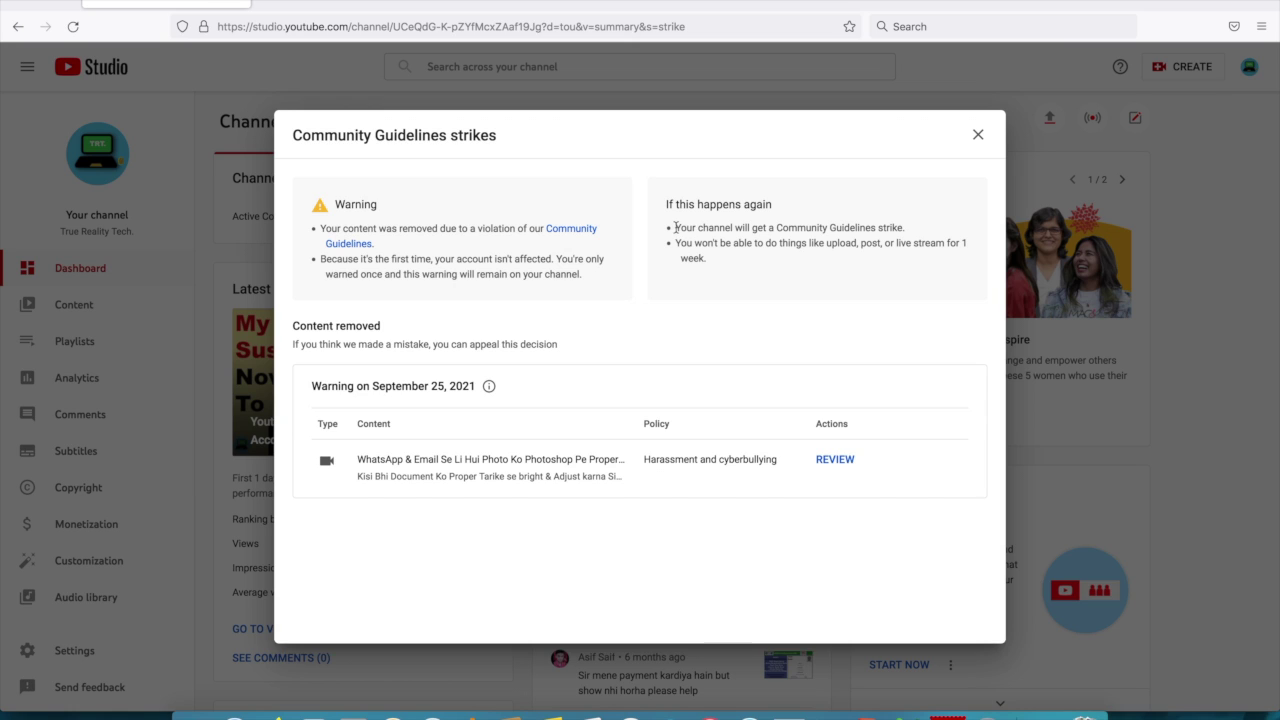
{"action": "left_click_drag", "start_coordinate": [676, 227], "coordinate": [914, 229]}
{"action": "left_click", "coordinate": [919, 236]}
{"action": "left_click_drag", "start_coordinate": [436, 264], "coordinate": [566, 266]}
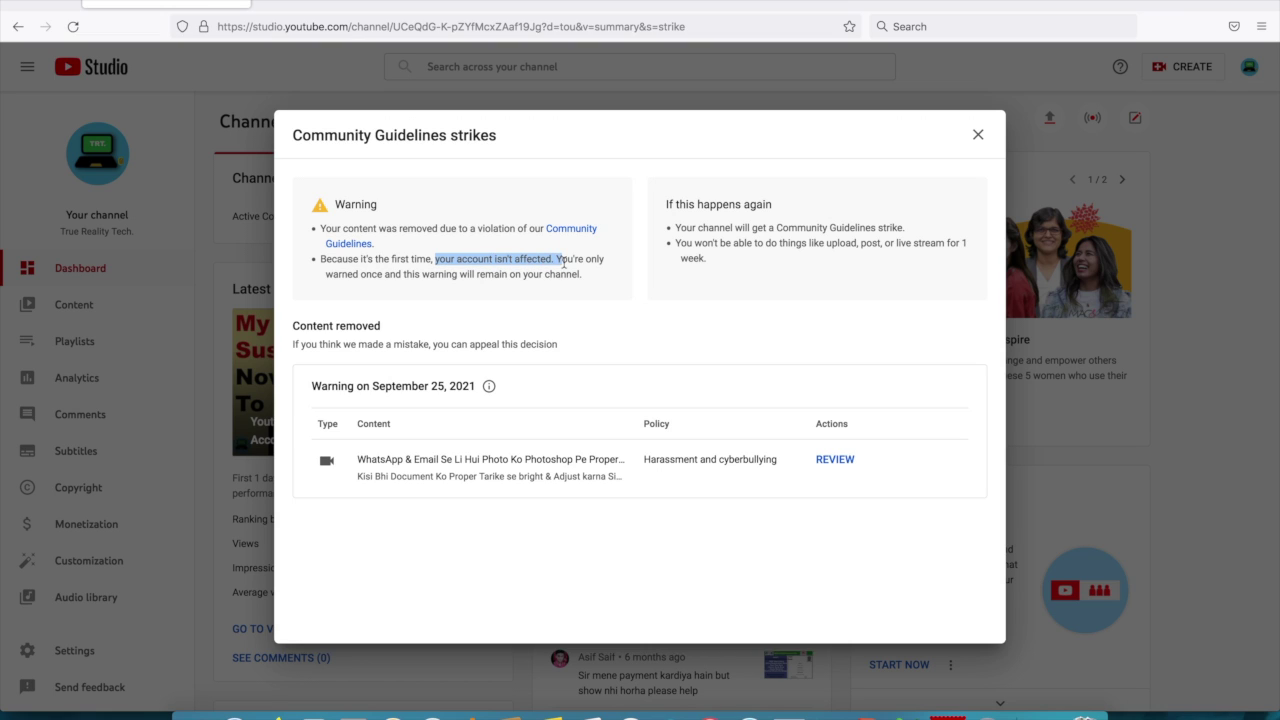
{"action": "left_click", "coordinate": [571, 271]}
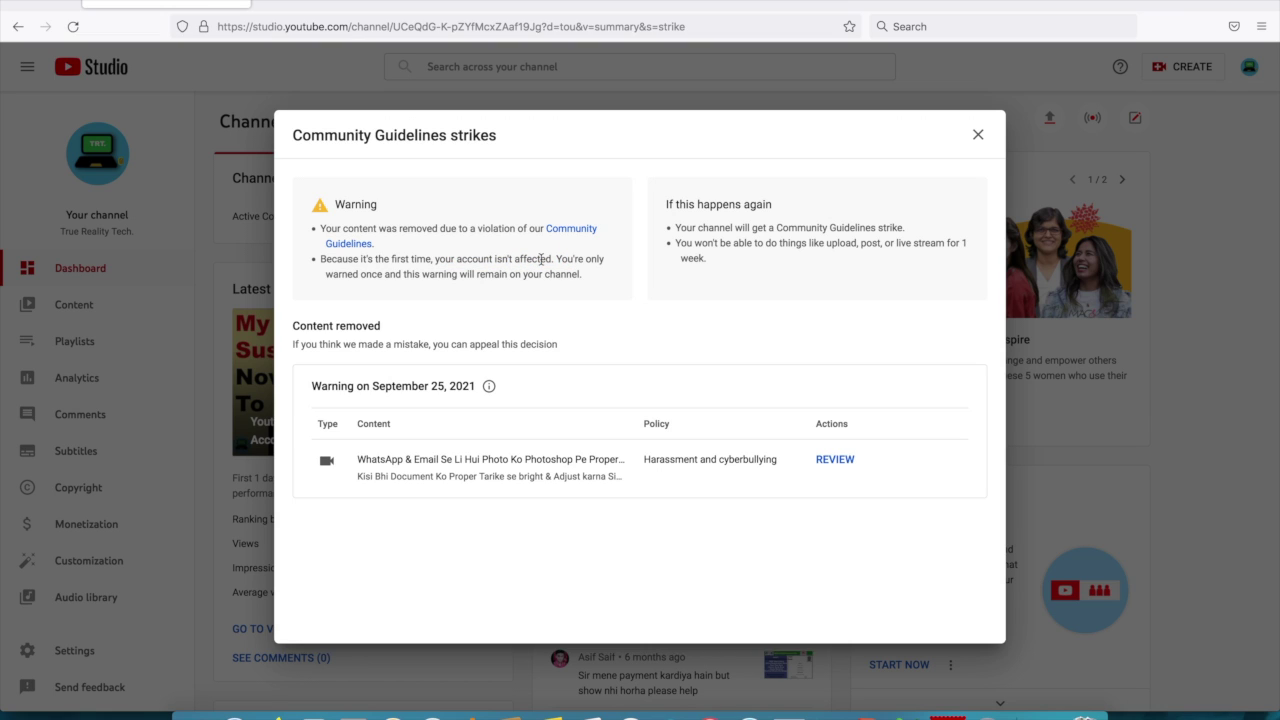
{"action": "left_click_drag", "start_coordinate": [328, 274], "coordinate": [596, 277]}
{"action": "left_click", "coordinate": [427, 271]}
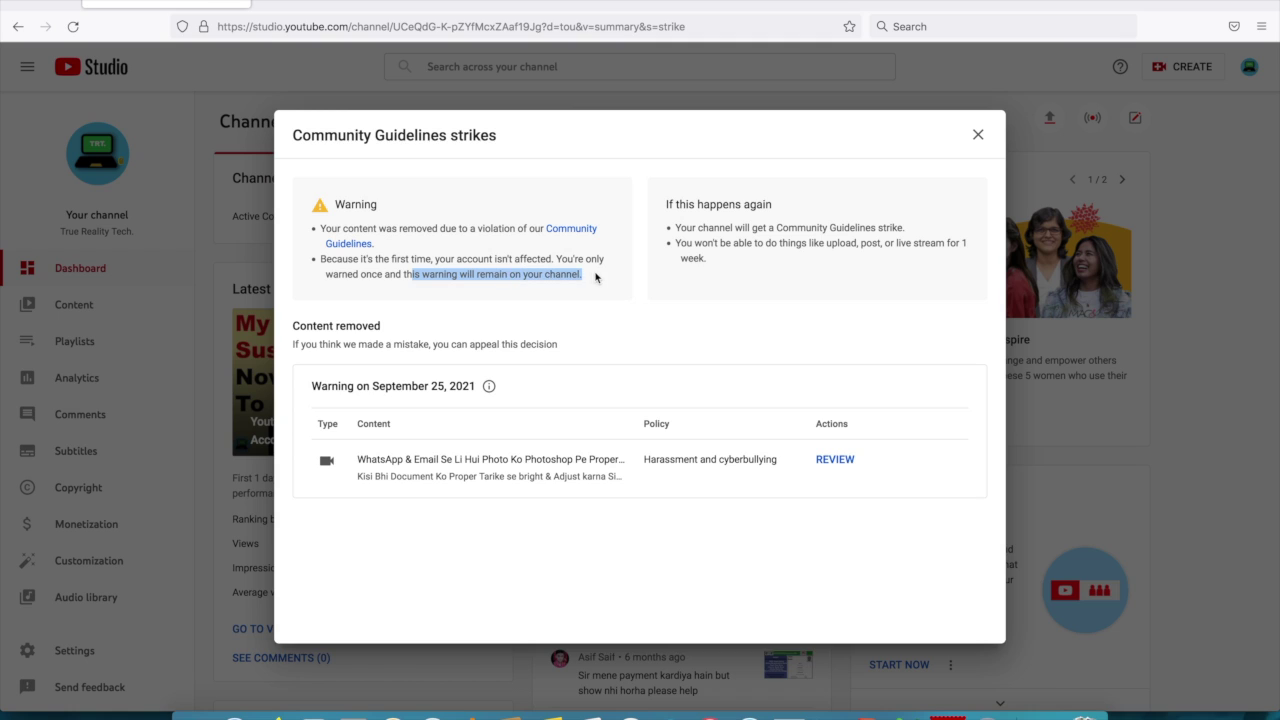
{"action": "left_click", "coordinate": [482, 270]}
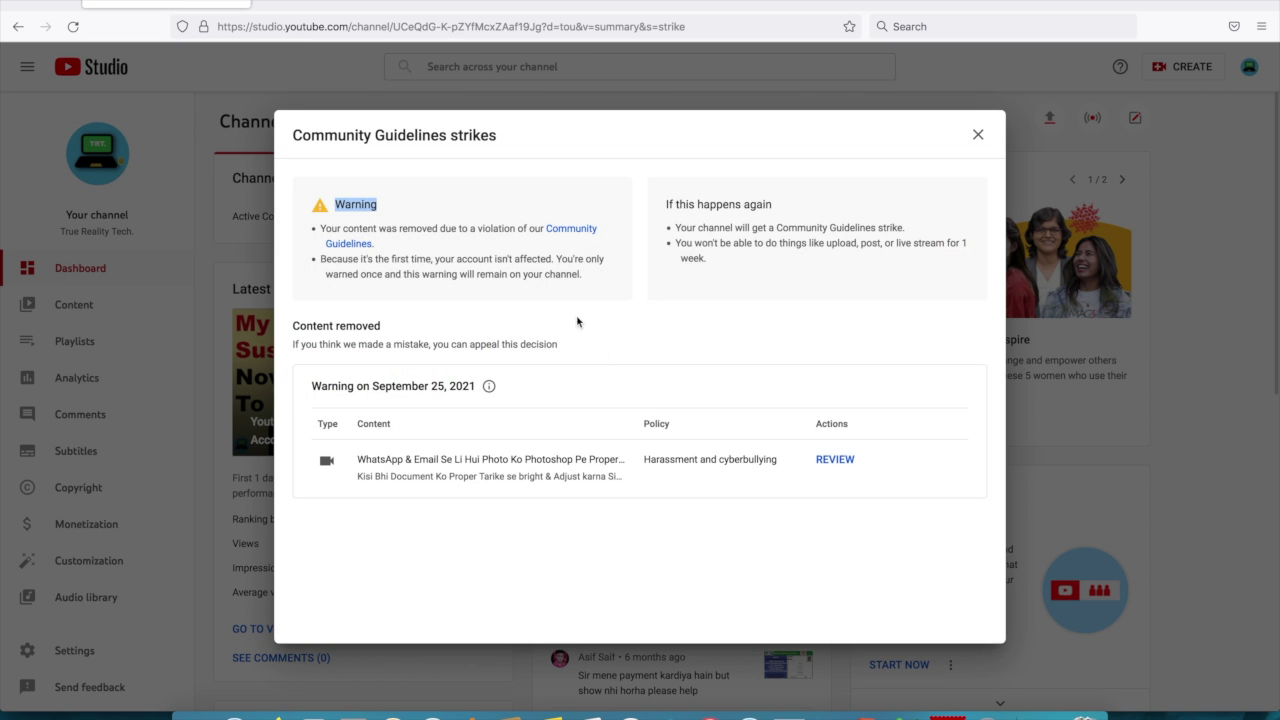
Open the review for the removed WhatsApp & Email photo video and read the introductory notes about the review and appeal
{"action": "left_click", "coordinate": [845, 462]}
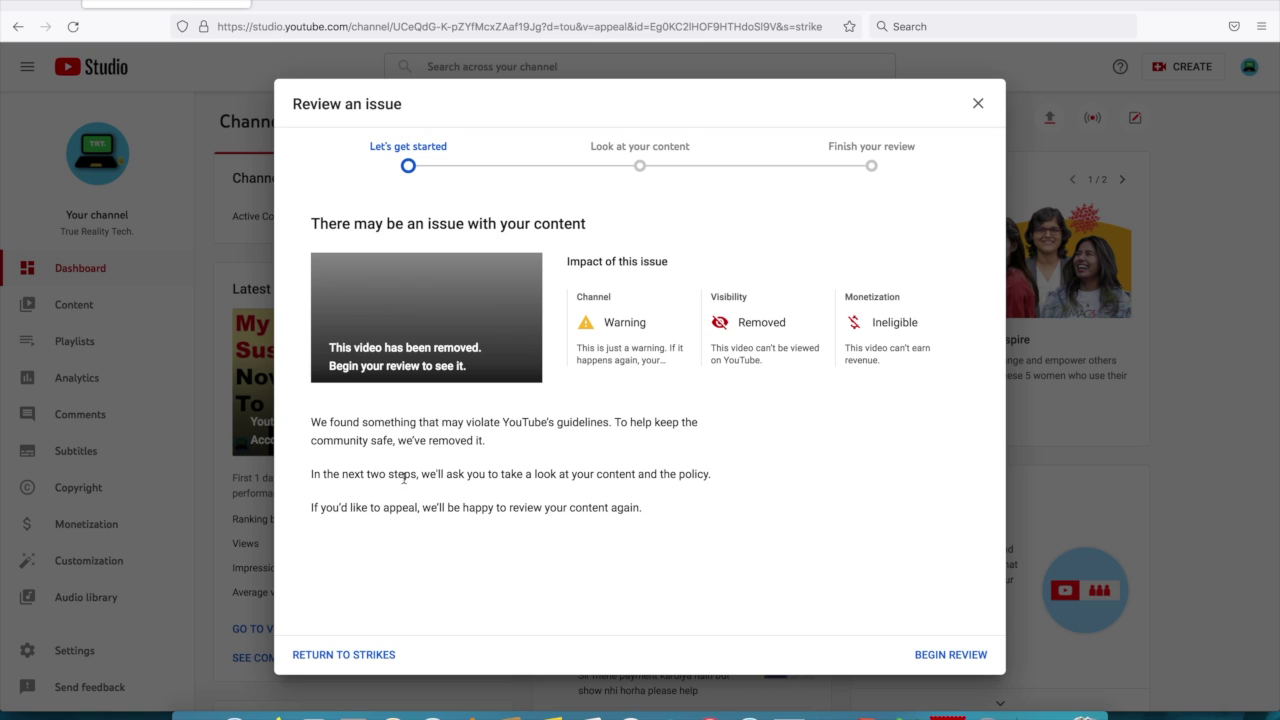
{"action": "left_click_drag", "start_coordinate": [556, 476], "coordinate": [723, 480]}
{"action": "left_click", "coordinate": [723, 482]}
{"action": "left_click", "coordinate": [677, 515]}
{"action": "left_click_drag", "start_coordinate": [448, 508], "coordinate": [601, 509]}
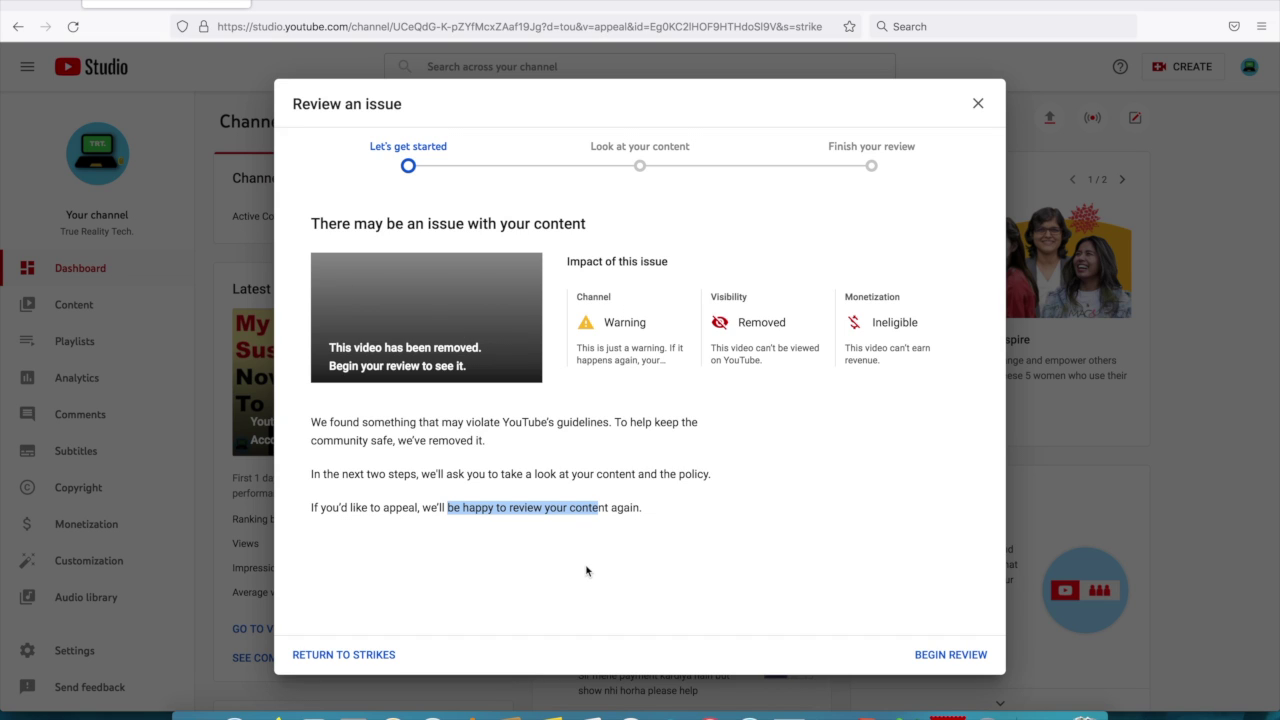
Begin the review and look over the violated policy's description and the removed video, briefly viewing it full screen
{"action": "left_click", "coordinate": [945, 656]}
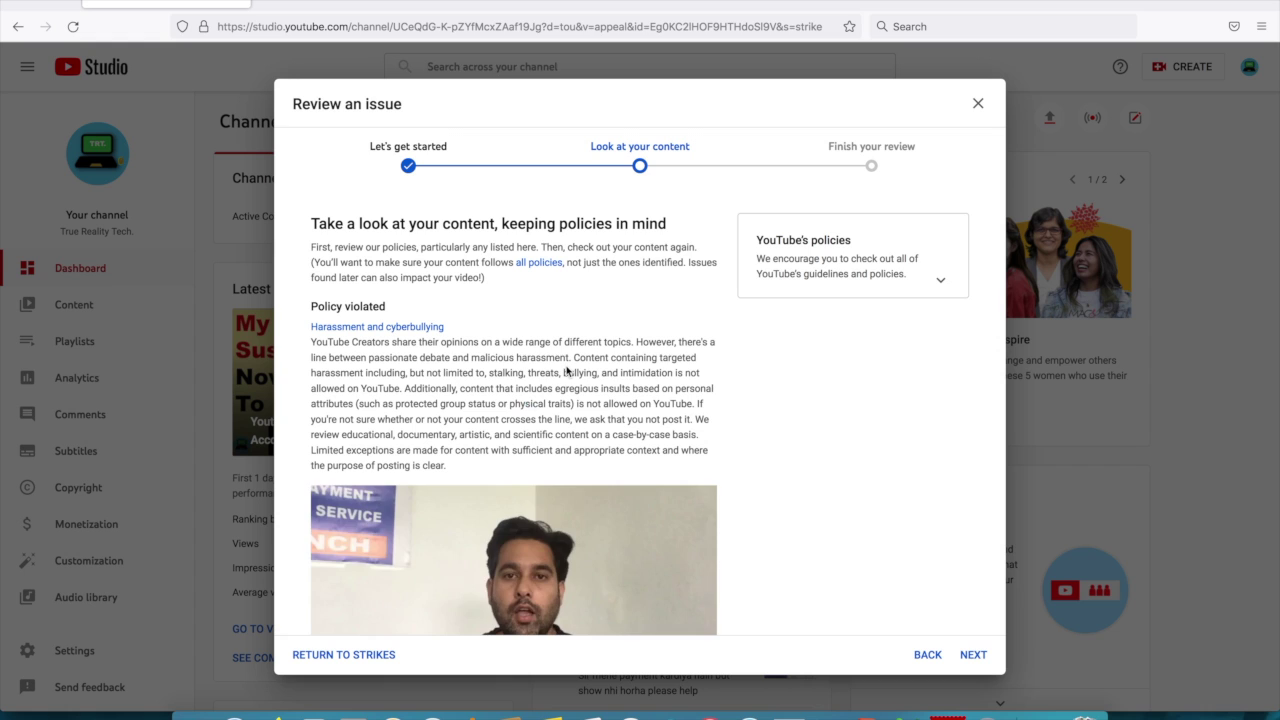
{"action": "scroll", "coordinate": [474, 460], "scroll_direction": "down", "scroll_amount": 2}
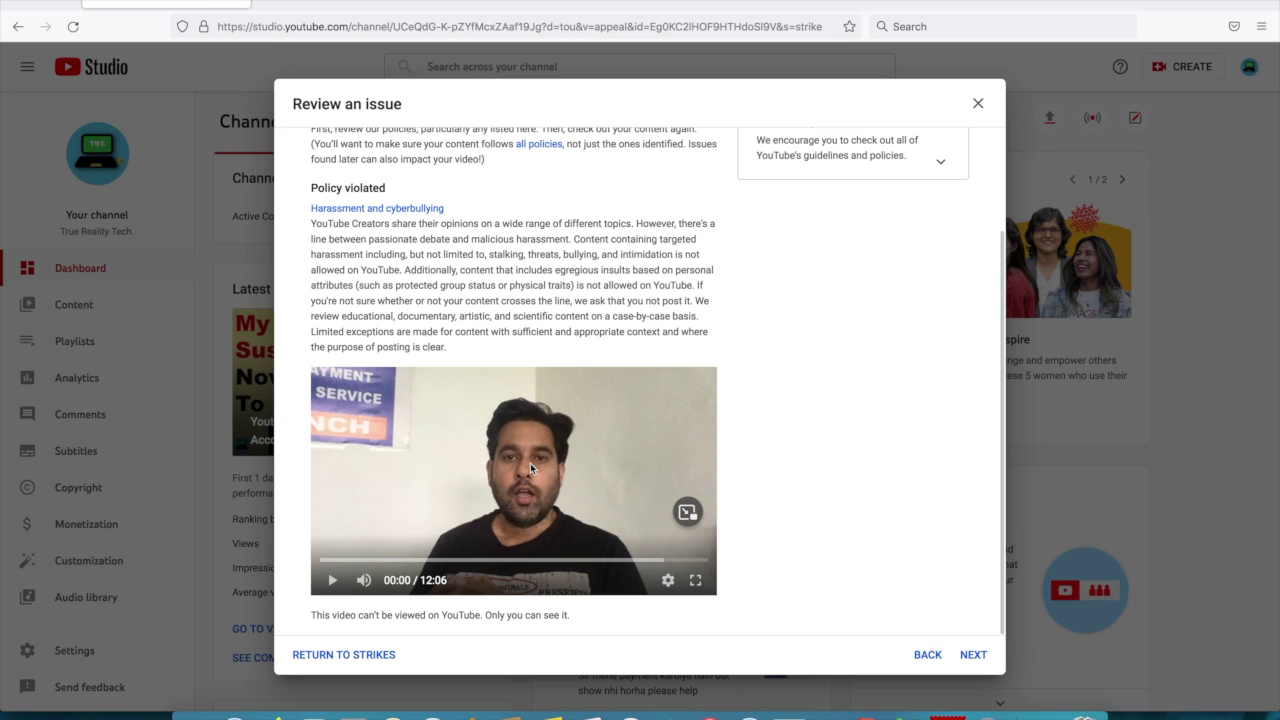
{"action": "left_click", "coordinate": [695, 580]}
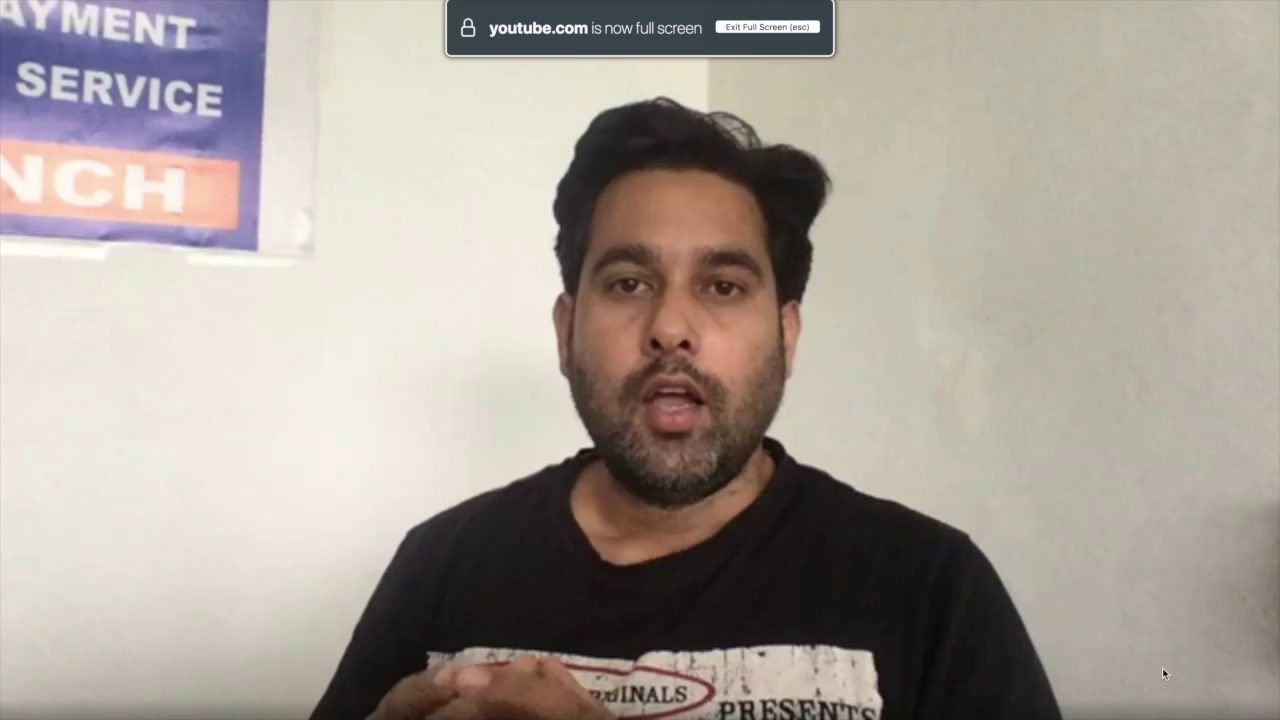
{"action": "key", "text": "Escape"}
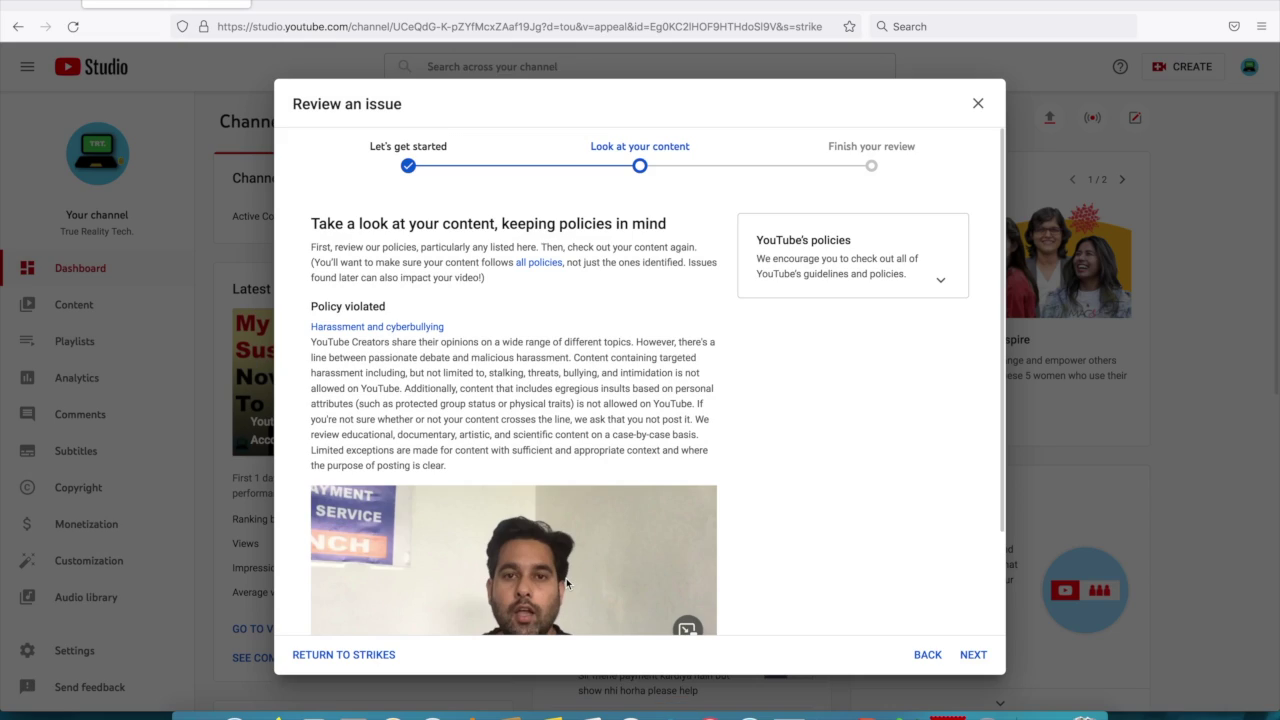
{"action": "scroll", "coordinate": [593, 500], "scroll_direction": "down", "scroll_amount": 2}
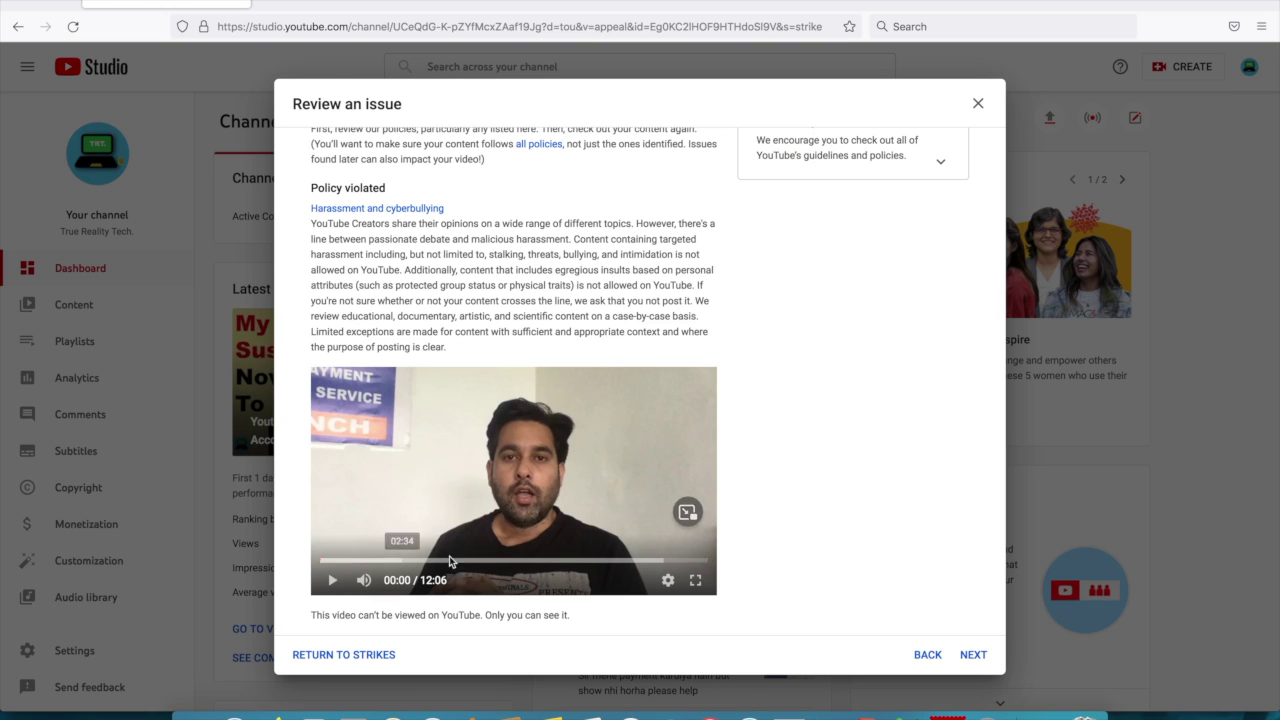
Proceed to the final review stage, choose to appeal the video's removal, and enable leaving a comment
{"action": "left_click", "coordinate": [973, 657]}
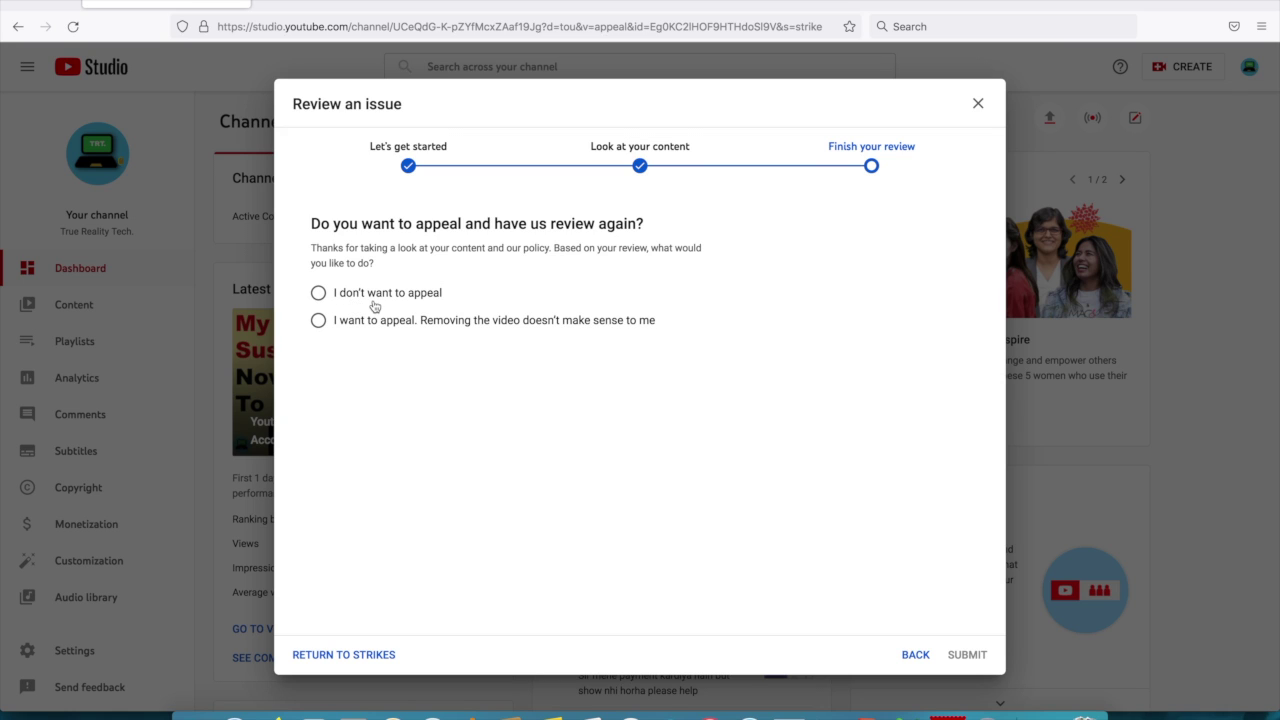
{"action": "left_click", "coordinate": [318, 321]}
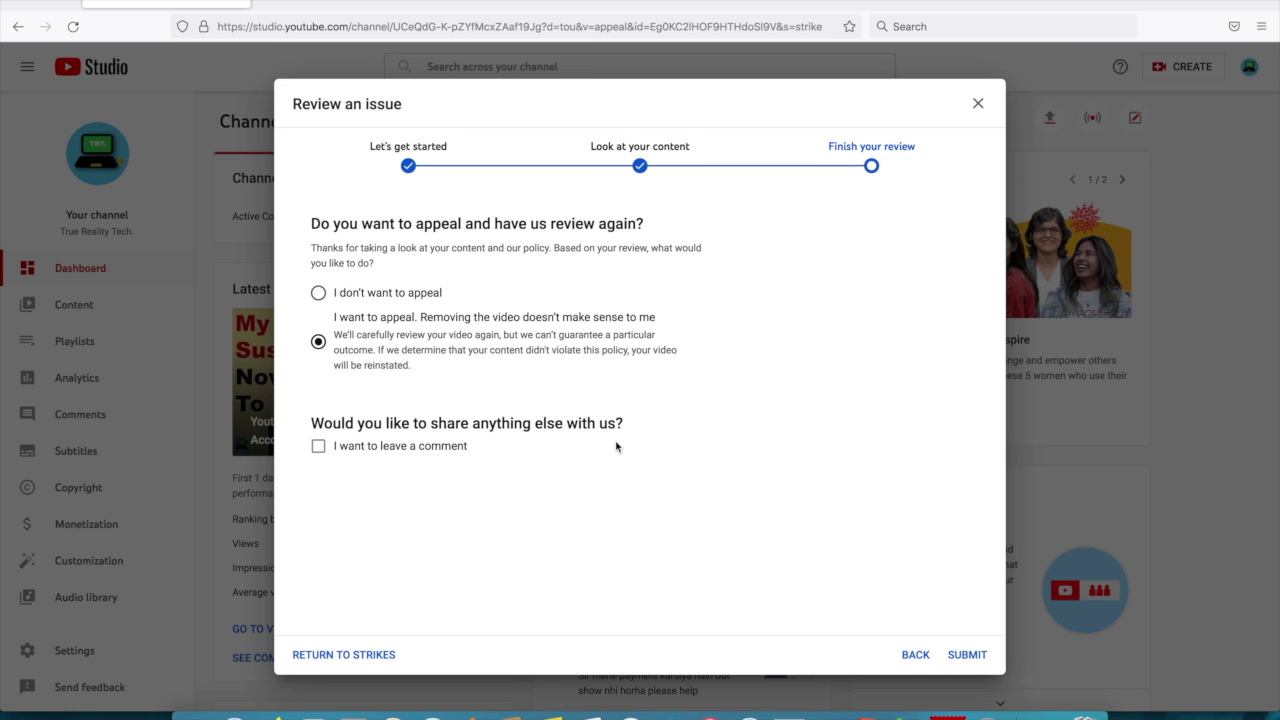
{"action": "left_click", "coordinate": [318, 446]}
{"action": "left_click", "coordinate": [344, 480]}
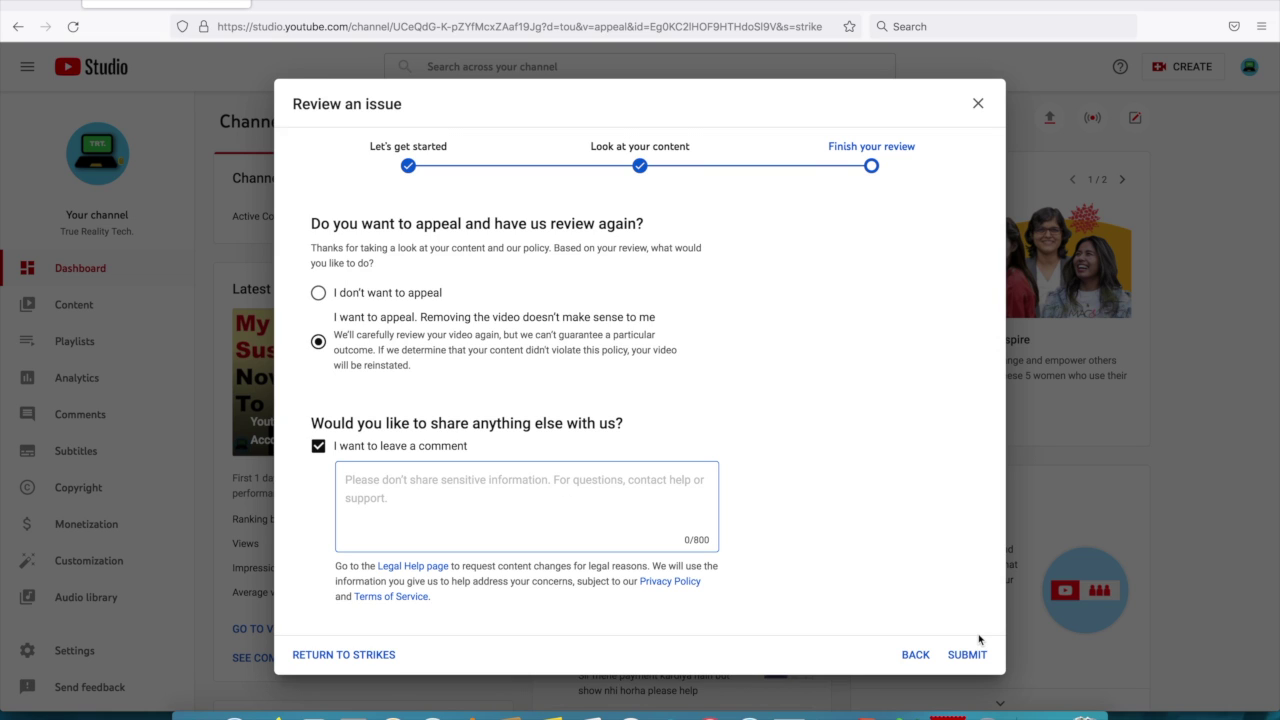
{"action": "left_click", "coordinate": [797, 470]}
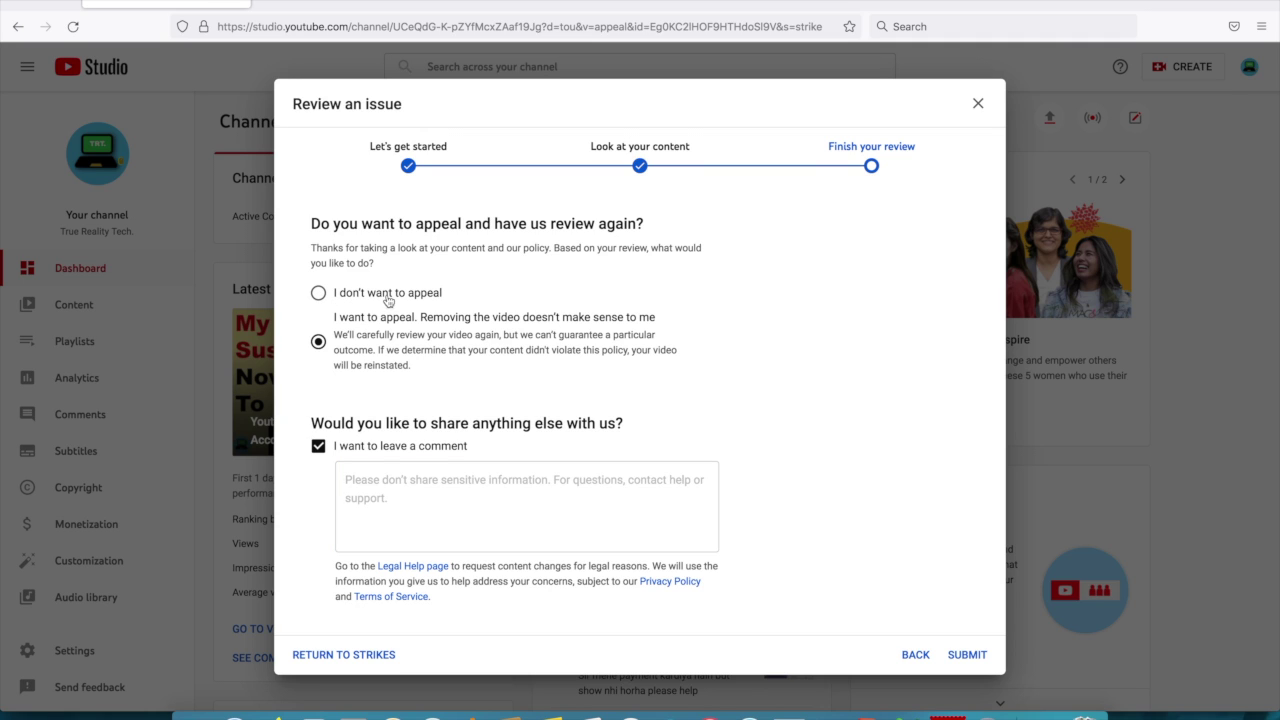
Change the review decision to "I don't want to appeal" and submit the review
{"action": "left_click", "coordinate": [318, 294]}
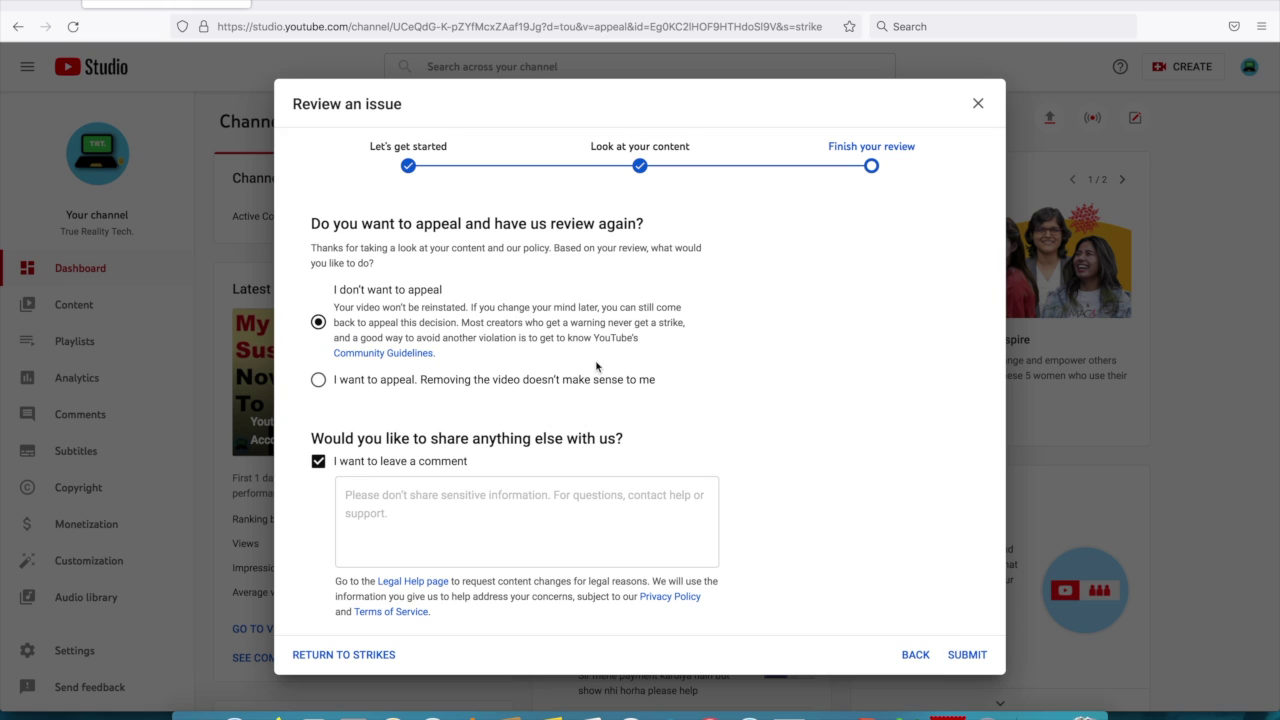
{"action": "left_click", "coordinate": [966, 654]}
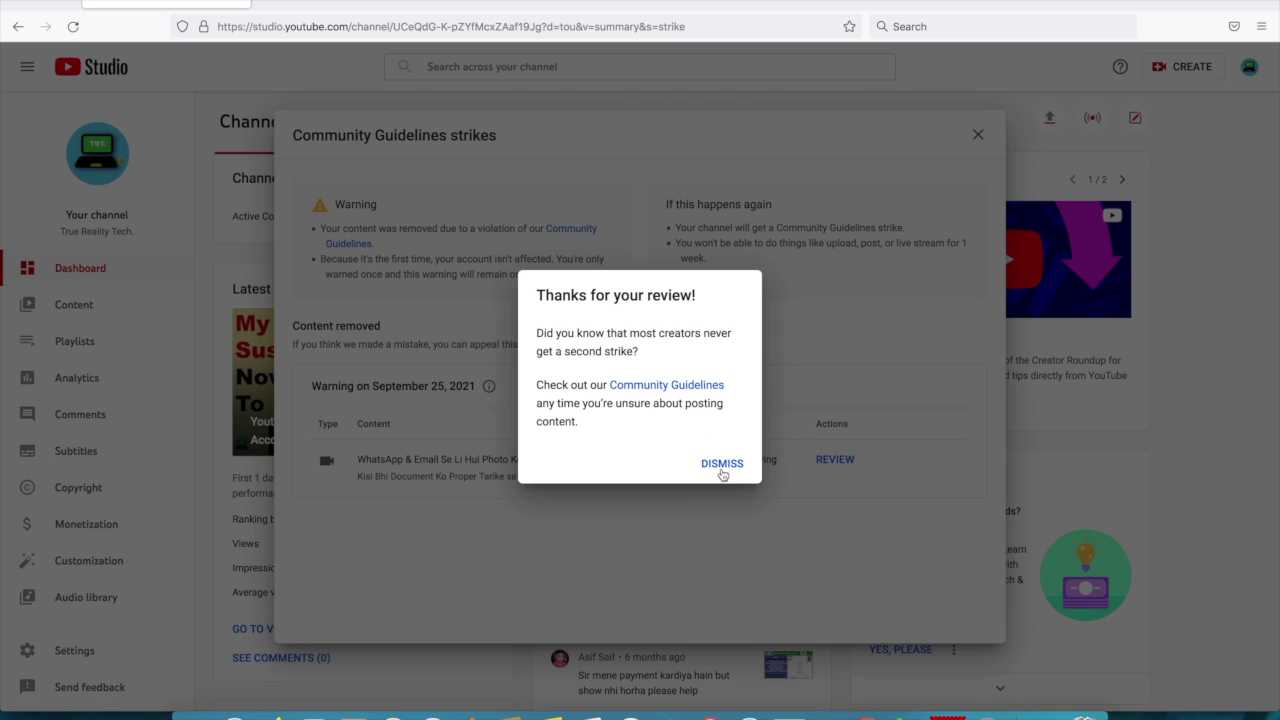
Open the Community Guidelines page, skim the list of policy areas, and return to YouTube Studio
{"action": "left_click", "coordinate": [640, 386]}
{"action": "scroll", "coordinate": [628, 398], "scroll_direction": "down", "scroll_amount": 8}
{"action": "scroll", "coordinate": [628, 398], "scroll_direction": "down", "scroll_amount": 10}
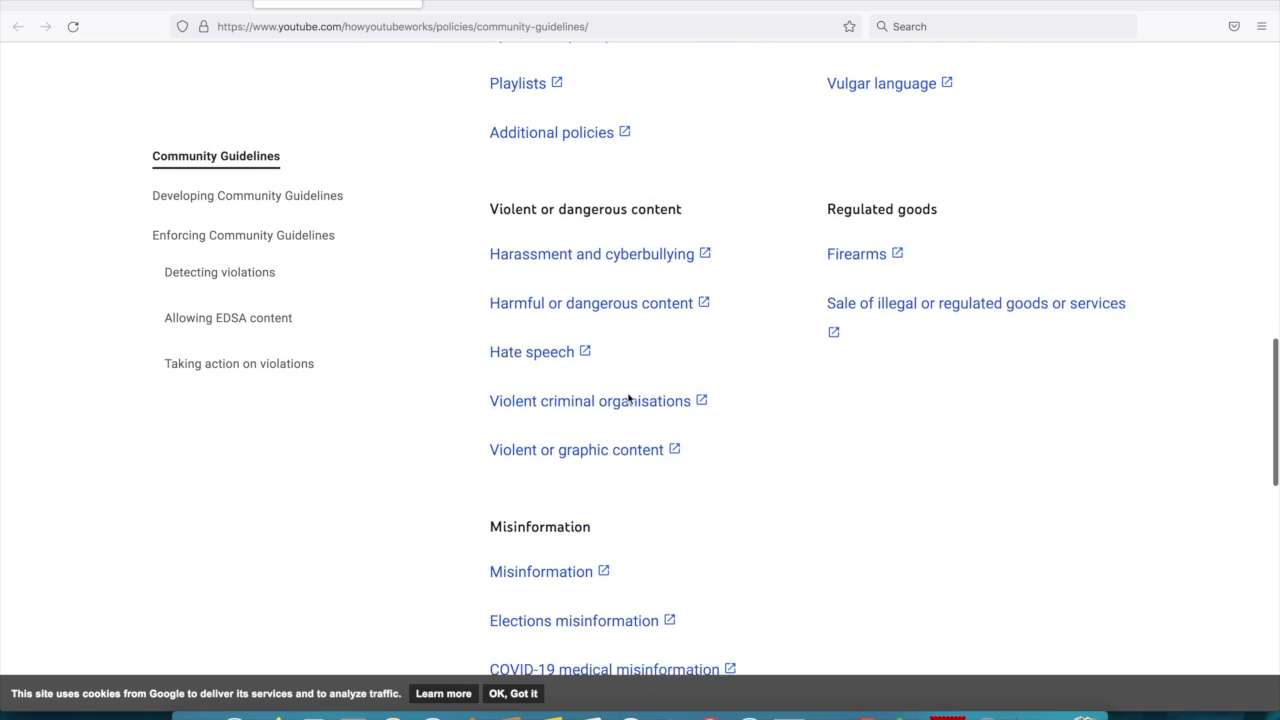
{"action": "scroll", "coordinate": [628, 398], "scroll_direction": "down", "scroll_amount": 5}
{"action": "scroll", "coordinate": [698, 424], "scroll_direction": "down", "scroll_amount": 3}
{"action": "scroll", "coordinate": [697, 423], "scroll_direction": "up", "scroll_amount": 19}
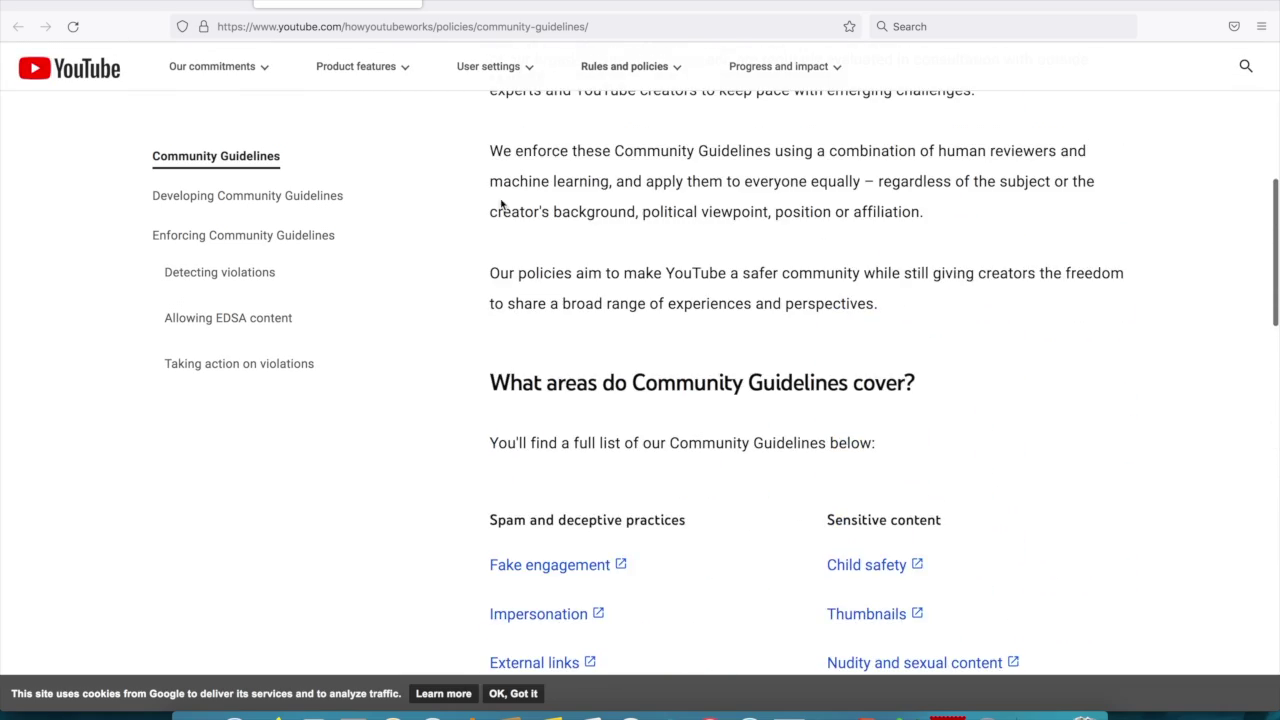
{"action": "left_click", "coordinate": [165, 5]}
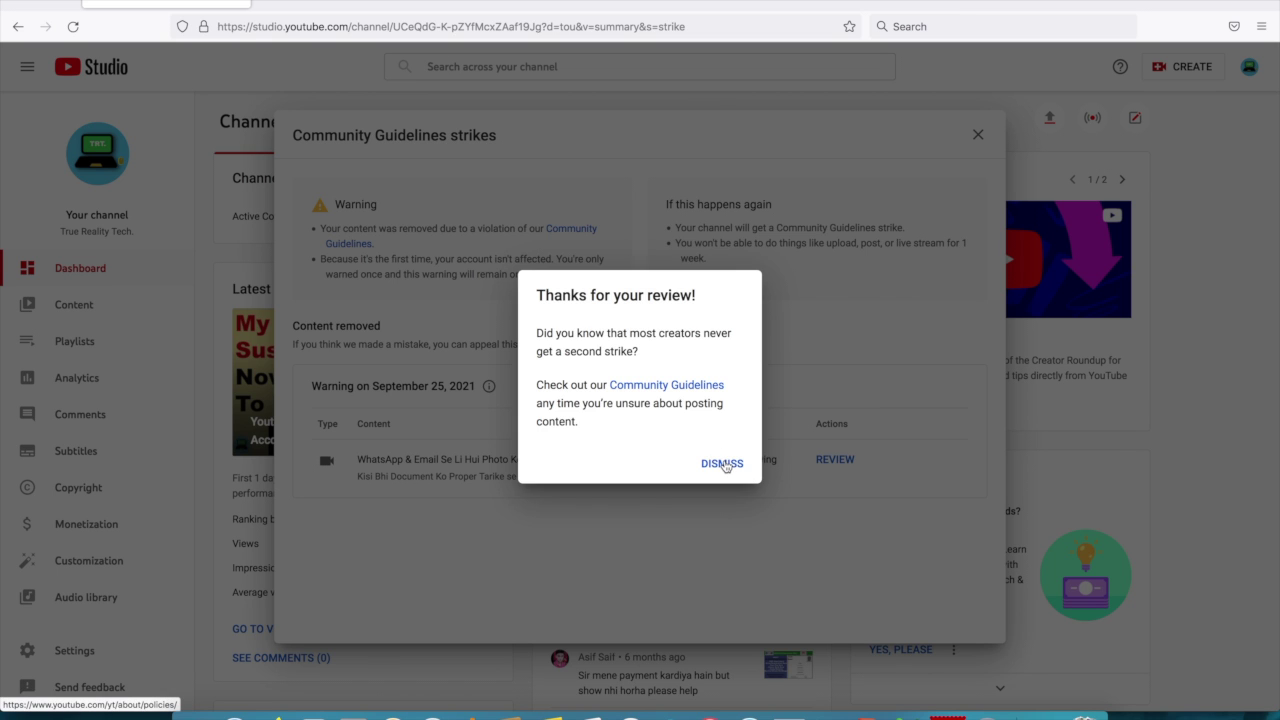
Dismiss the review thank-you message and reopen the review for the removed video
{"action": "left_click", "coordinate": [722, 464]}
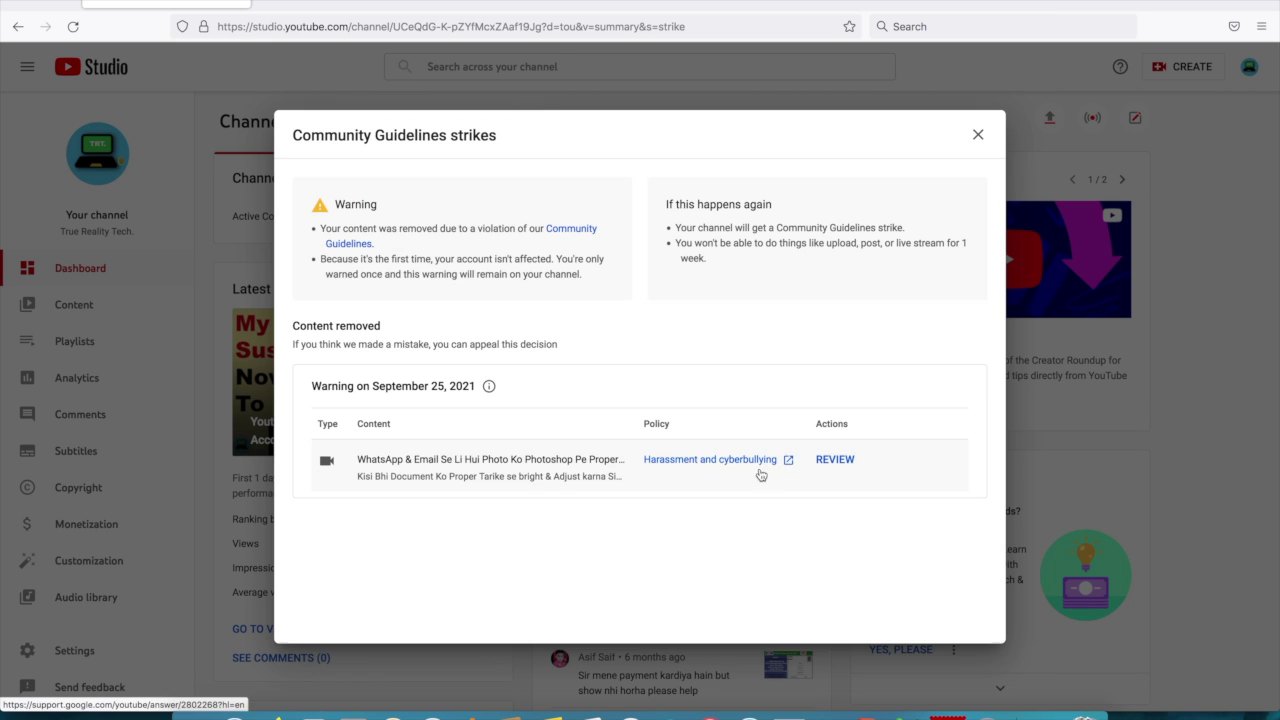
{"action": "left_click", "coordinate": [843, 460]}
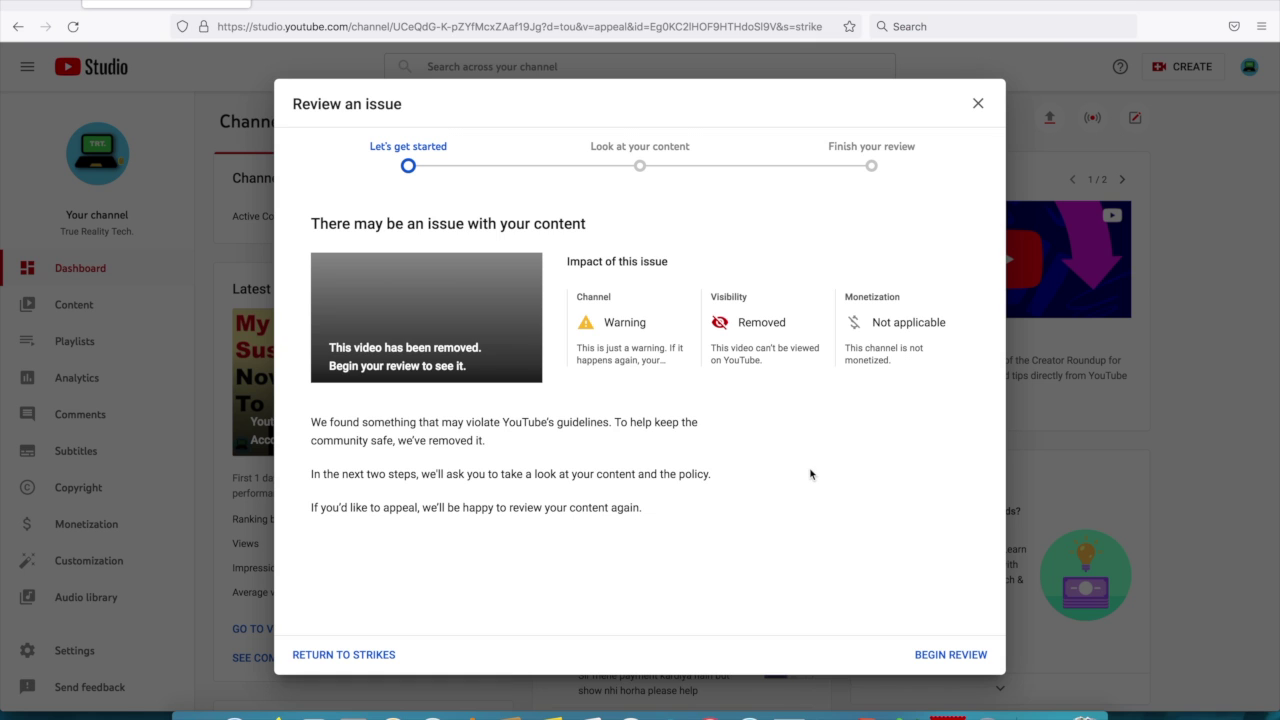
Look through the review's policy, removed video and appeal options, and return to its first stage
{"action": "left_click", "coordinate": [924, 657]}
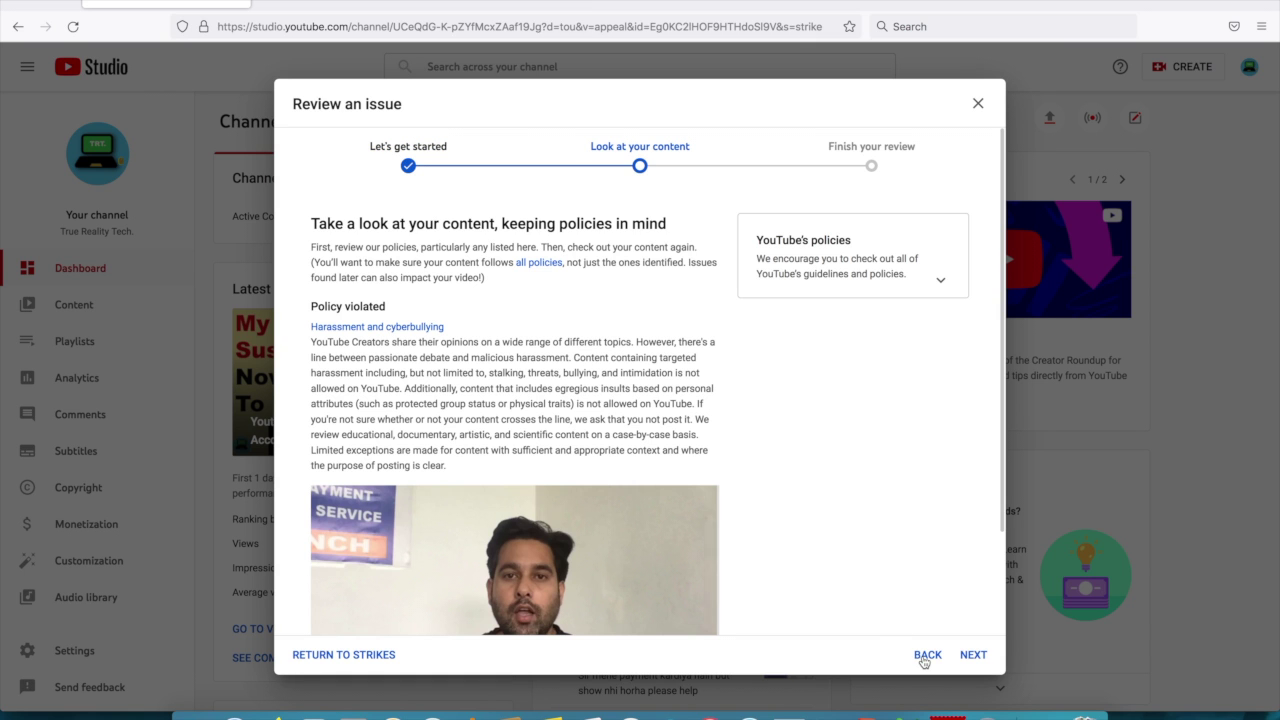
{"action": "scroll", "coordinate": [625, 574], "scroll_direction": "down", "scroll_amount": 2}
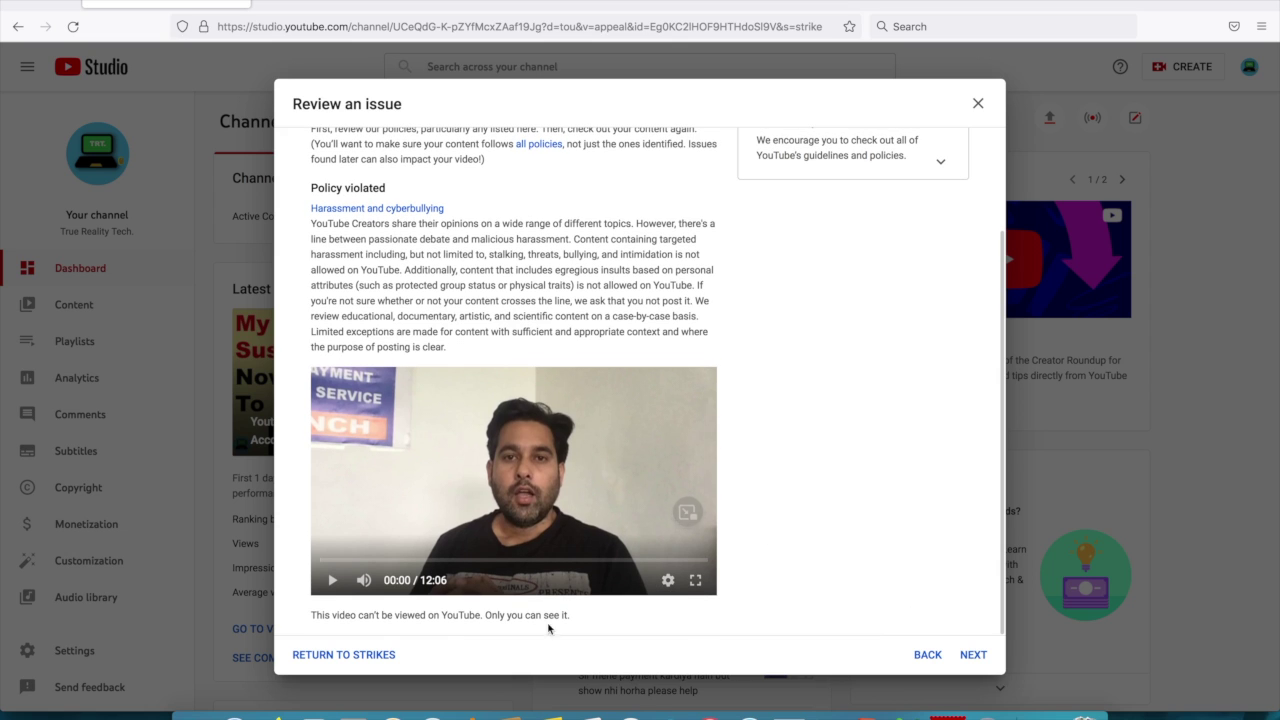
{"action": "left_click", "coordinate": [973, 656]}
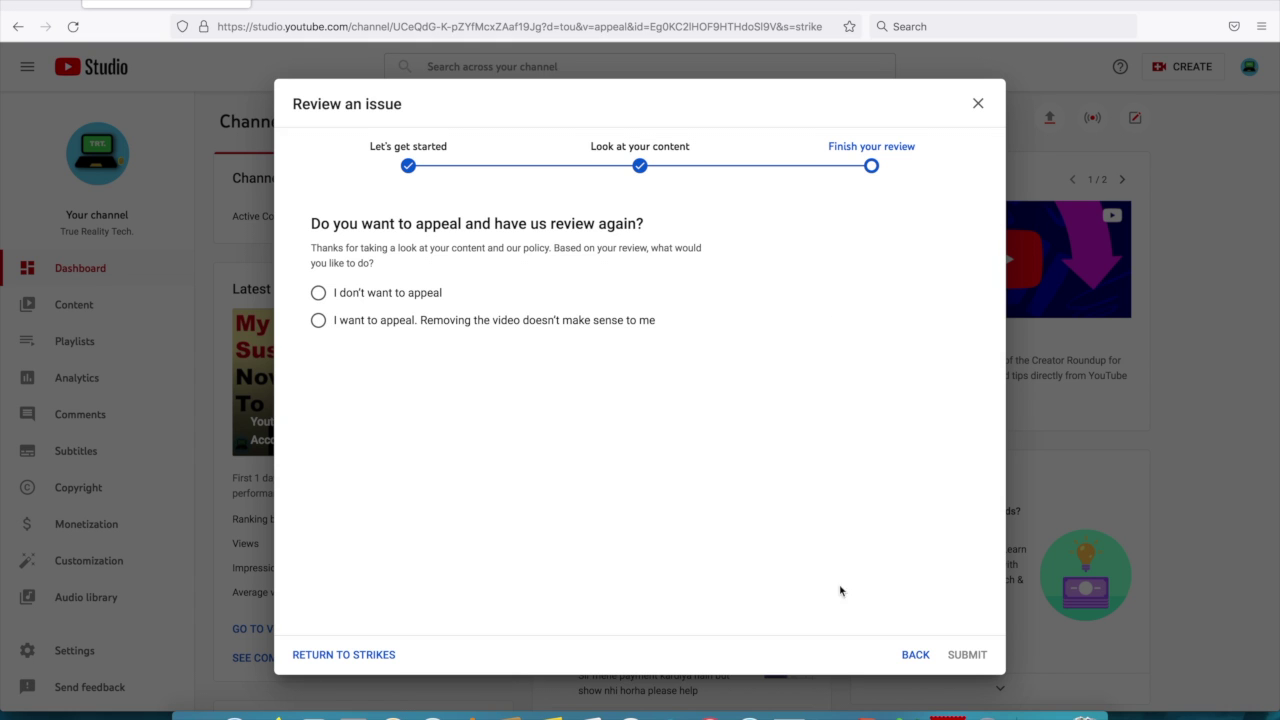
{"action": "left_click", "coordinate": [918, 658]}
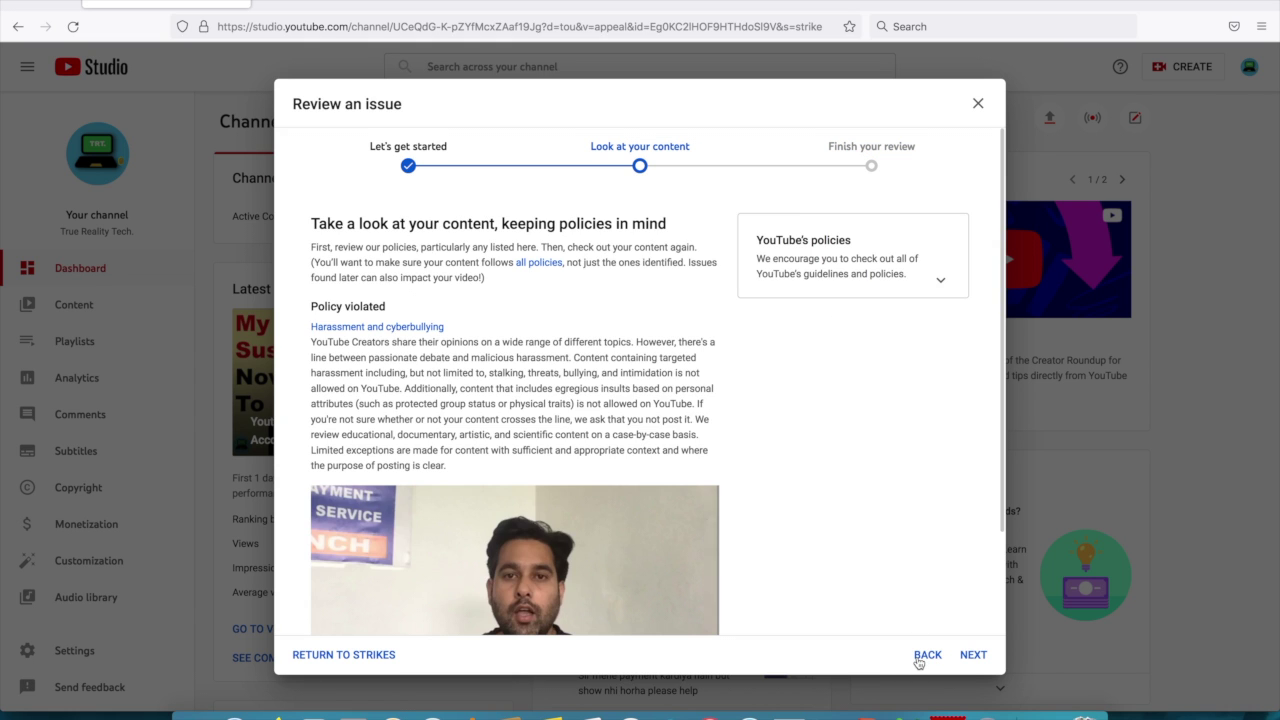
{"action": "left_click", "coordinate": [918, 658]}
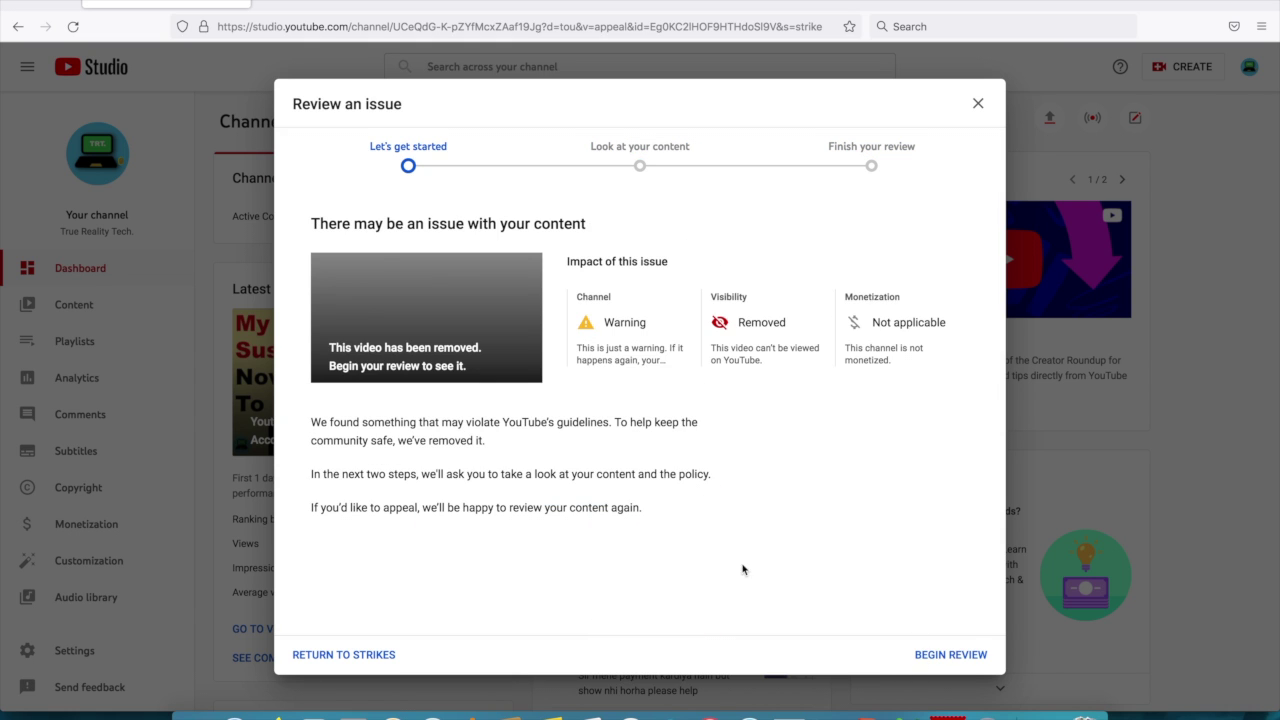
Close the issue review without finishing it and confirm leaving
{"action": "left_click", "coordinate": [978, 103]}
{"action": "left_click", "coordinate": [679, 474]}
{"action": "left_click", "coordinate": [978, 103]}
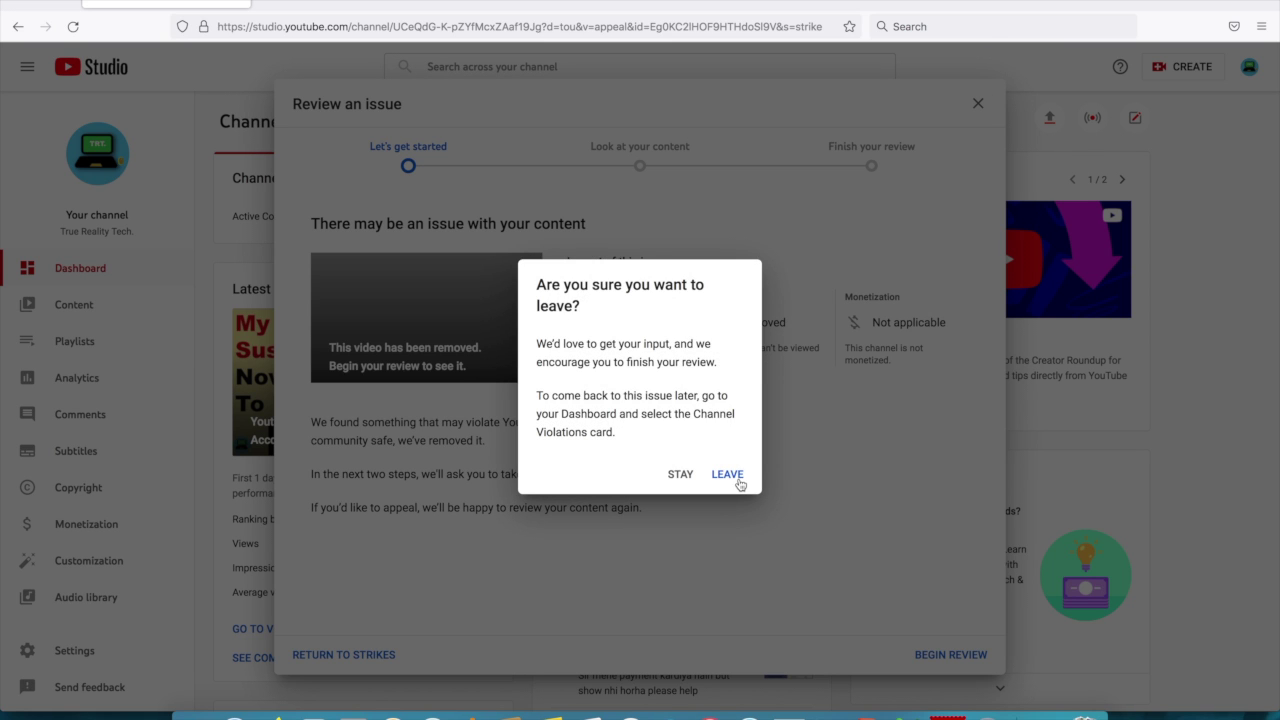
{"action": "left_click", "coordinate": [736, 478]}
Permanently delete the removed video published Sep 25, 2021 from the channel content, acknowledging that deletion can't be undone, and return to the channel dashboard
{"action": "left_click", "coordinate": [84, 314]}
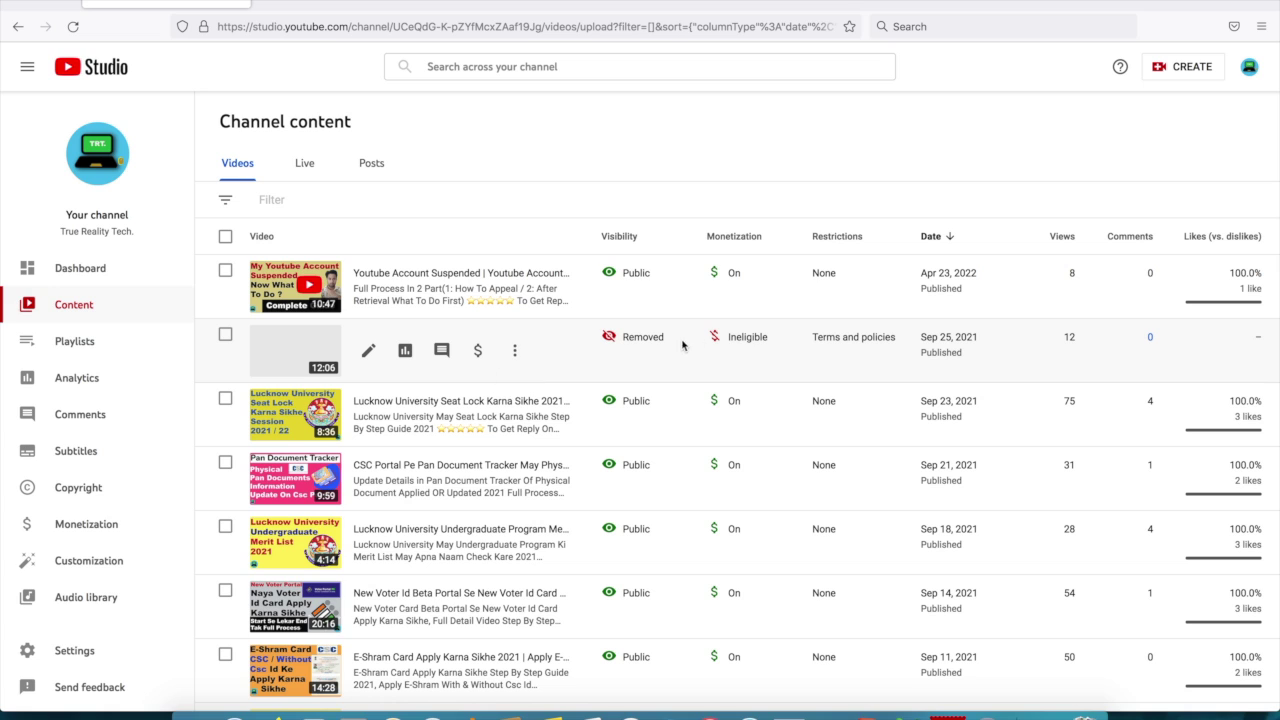
{"action": "left_click", "coordinate": [514, 351]}
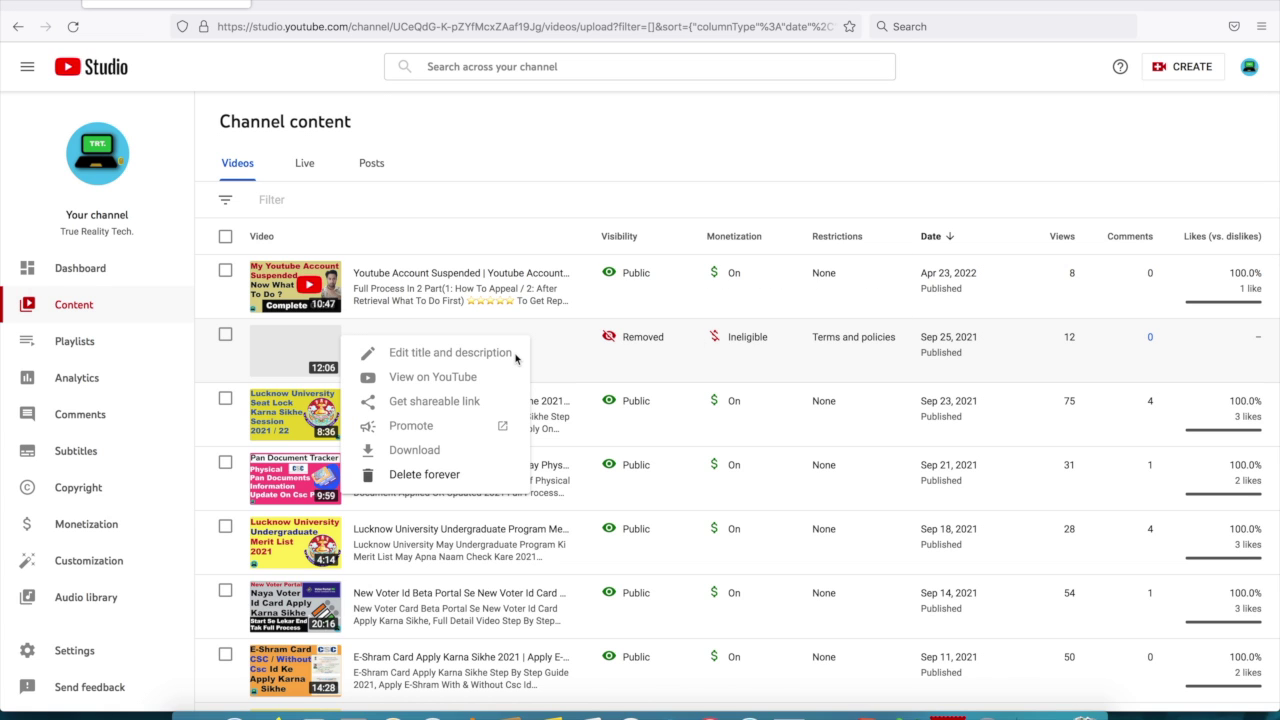
{"action": "left_click", "coordinate": [424, 478]}
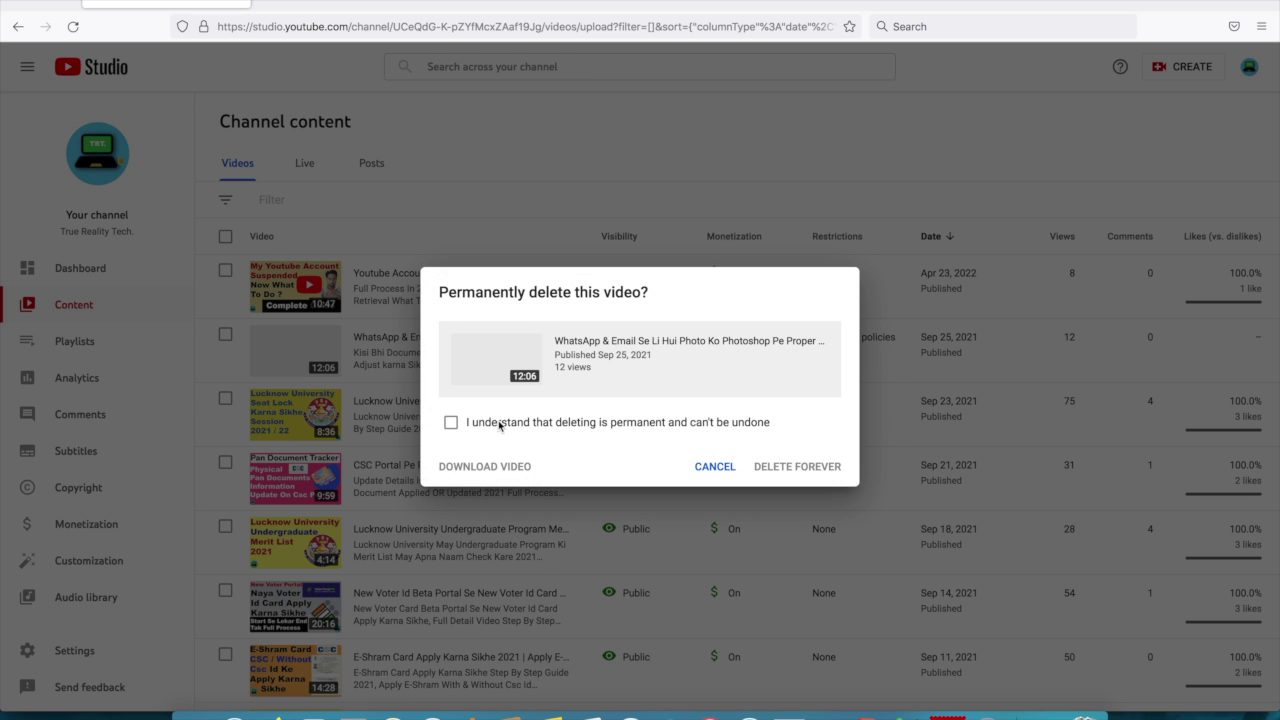
{"action": "left_click", "coordinate": [451, 422]}
{"action": "left_click", "coordinate": [793, 467]}
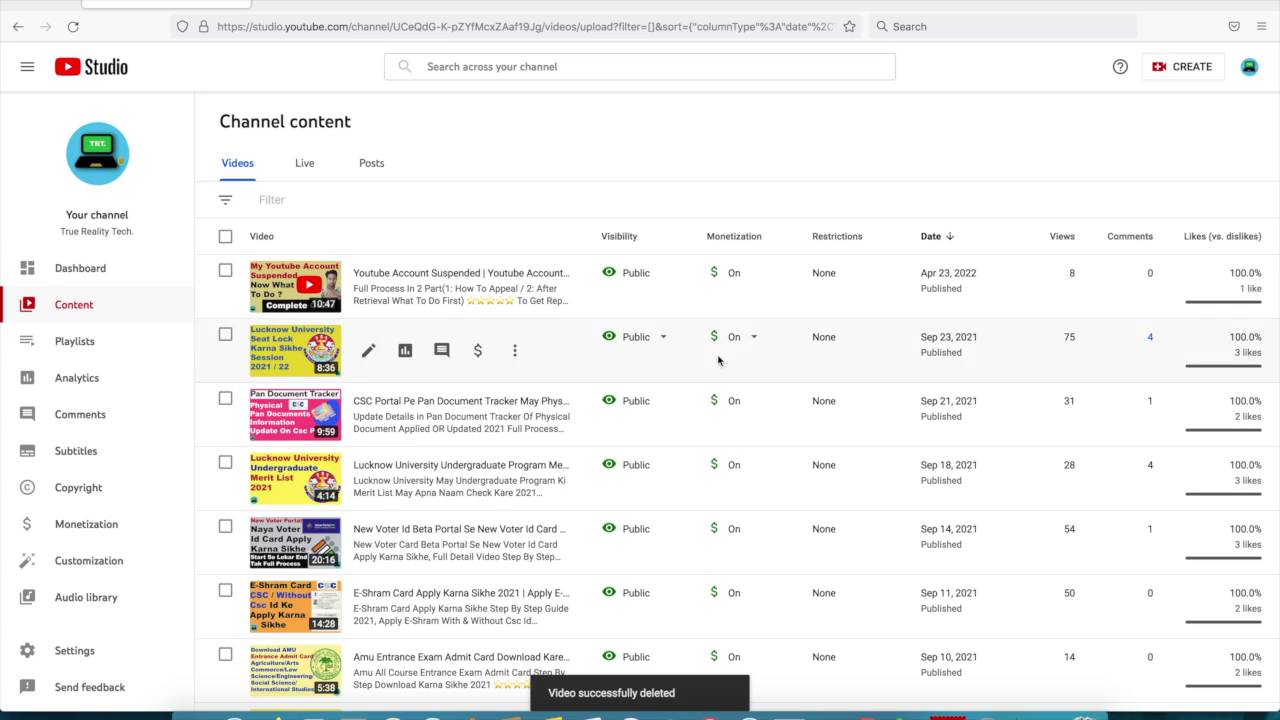
{"action": "left_click", "coordinate": [101, 270]}
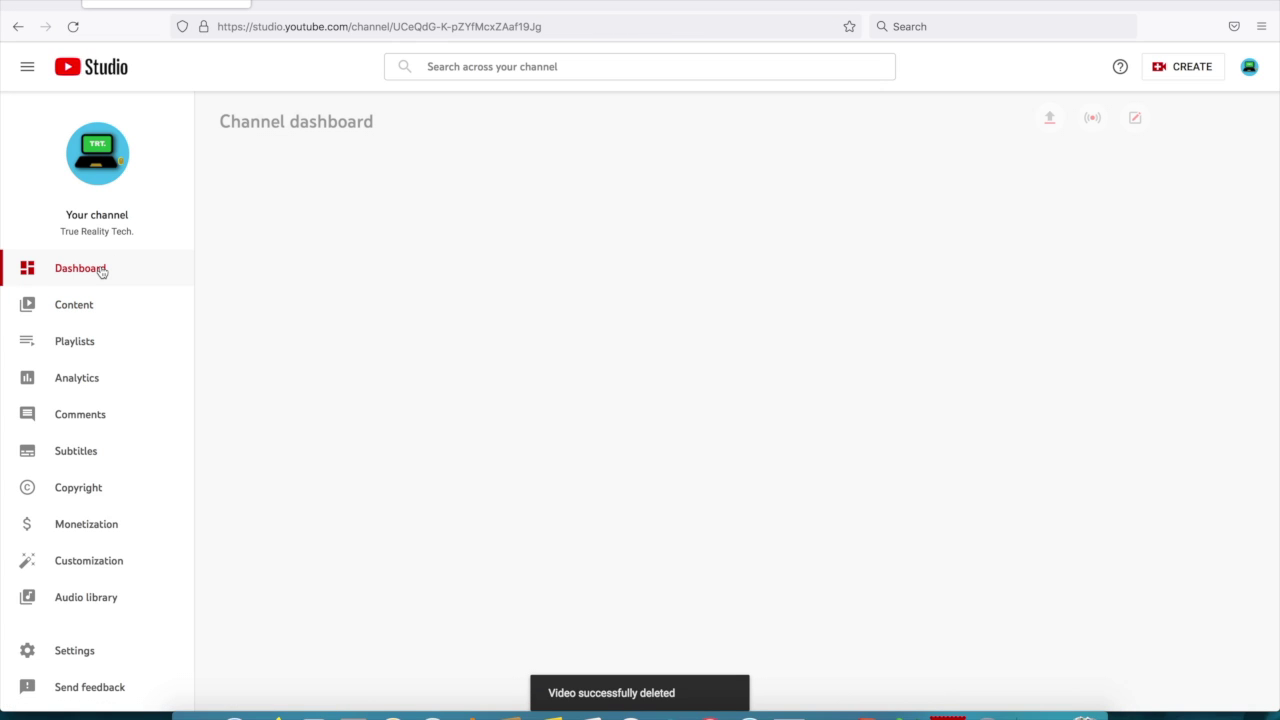